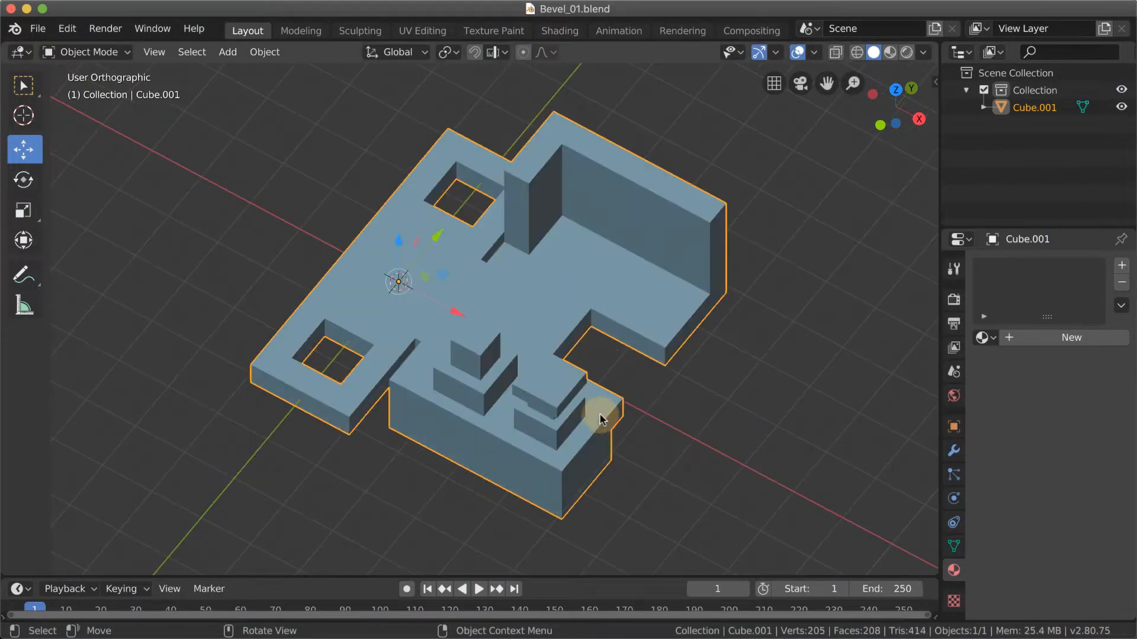
# Step: Switch the selected block model from Object Mode to Edit Mode
pyautogui.moveTo(601, 406); pyautogui.dragTo(560, 377, button='middle')
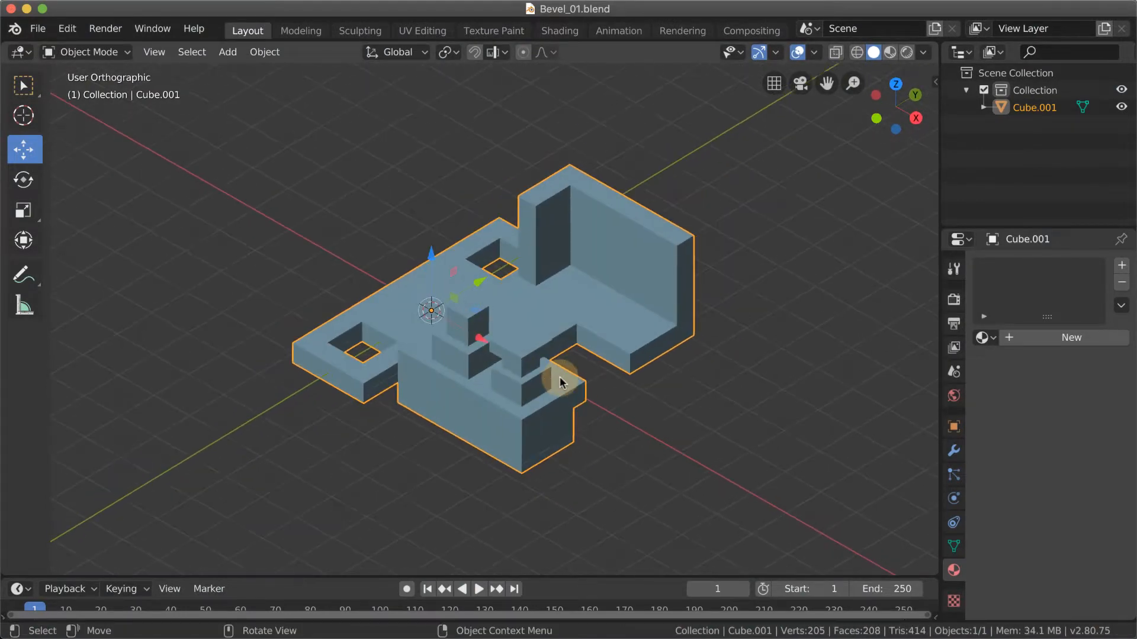
pyautogui.scroll(2, 560, 378)
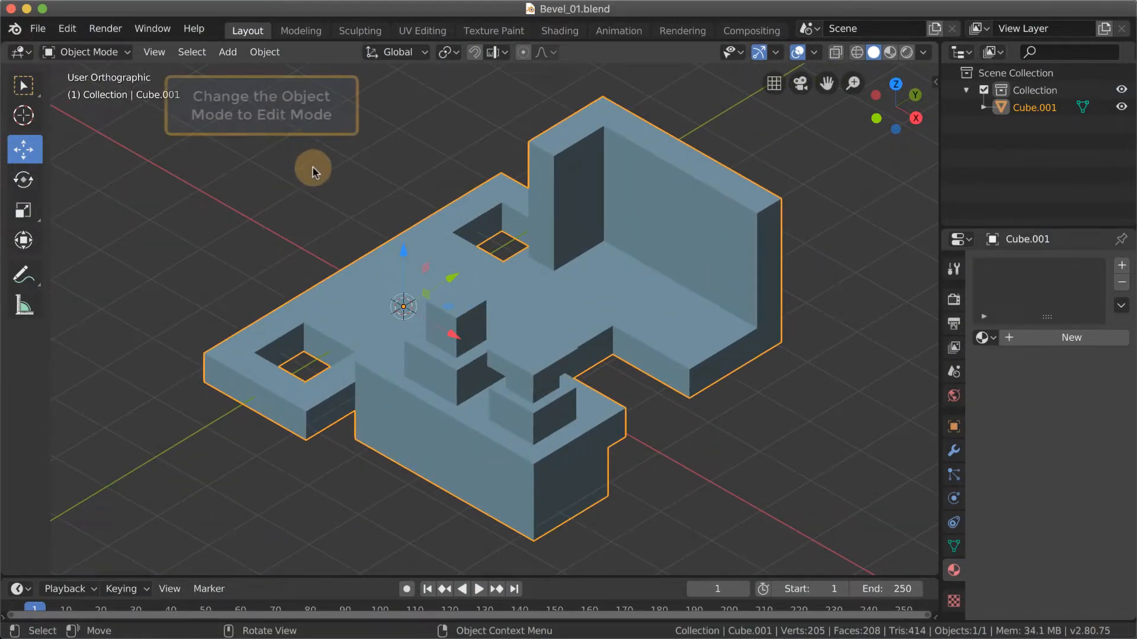
pyautogui.click(110, 52)
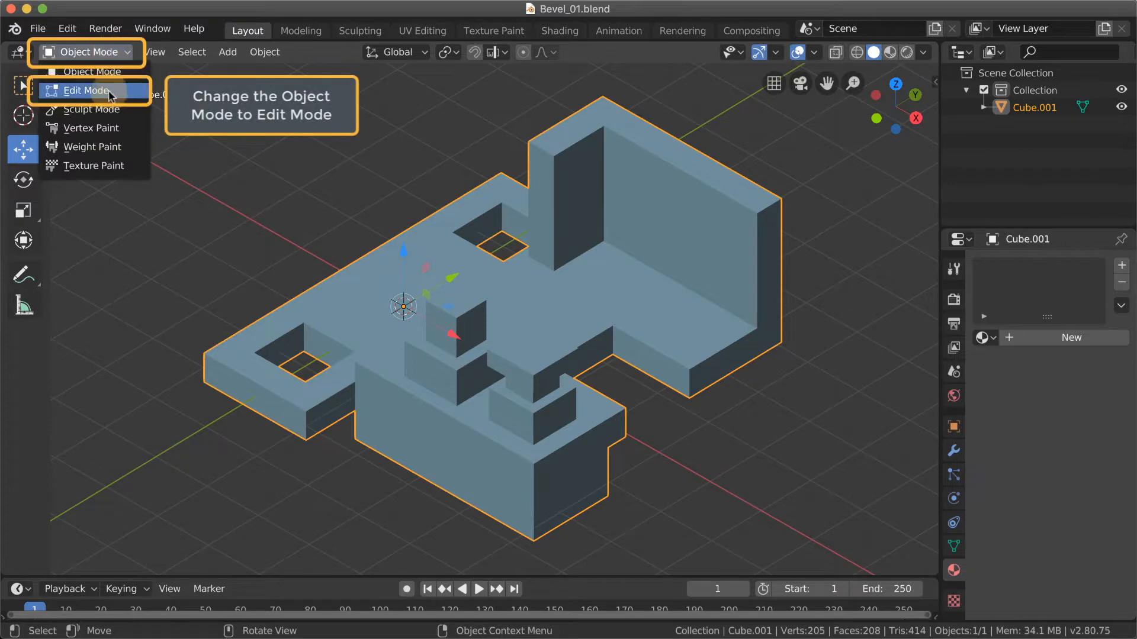
pyautogui.click(131, 92)
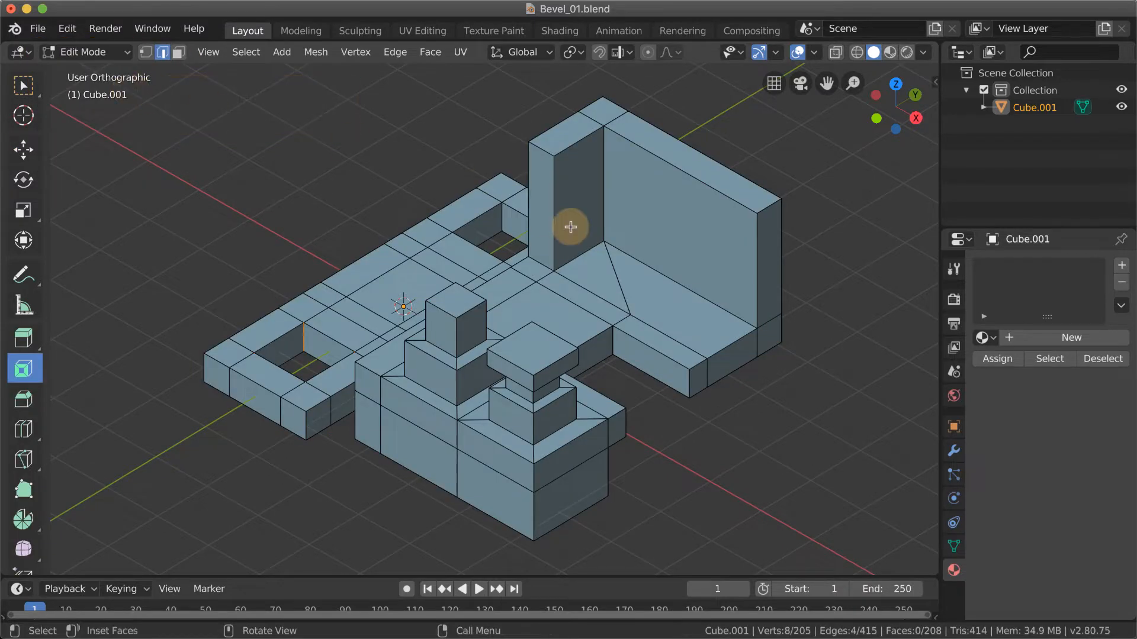
# Step: Bevel the upper edge at the free end of the long tall wall by about 1.37 m
pyautogui.moveTo(718, 257); pyautogui.dragTo(694, 261, button='middle')
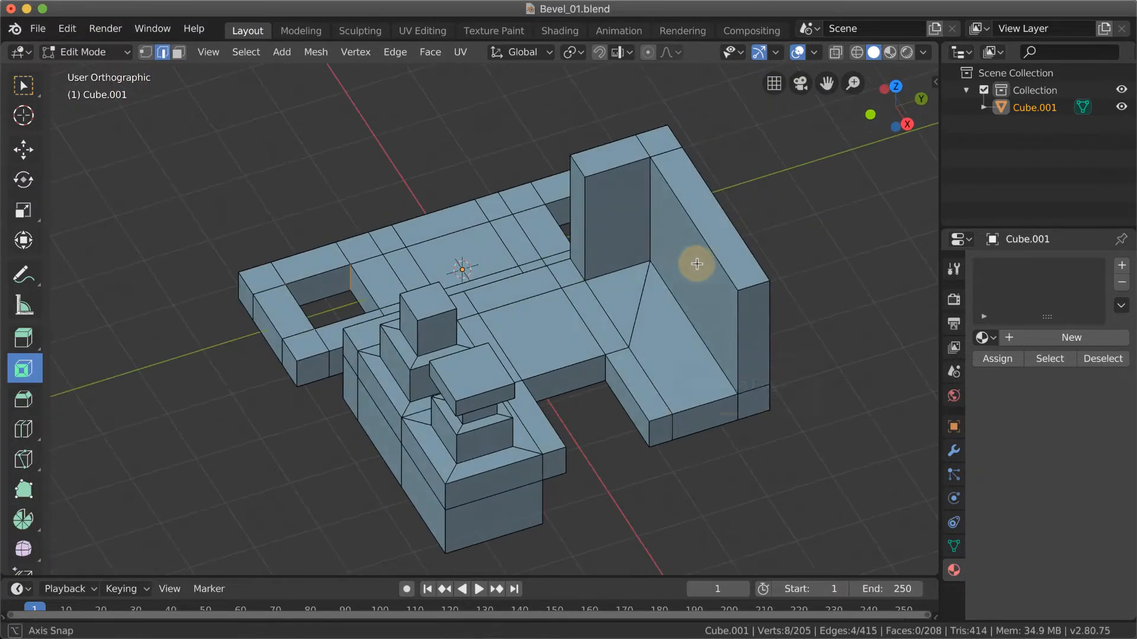
pyautogui.moveTo(753, 284); pyautogui.dragTo(697, 306, button='middle')
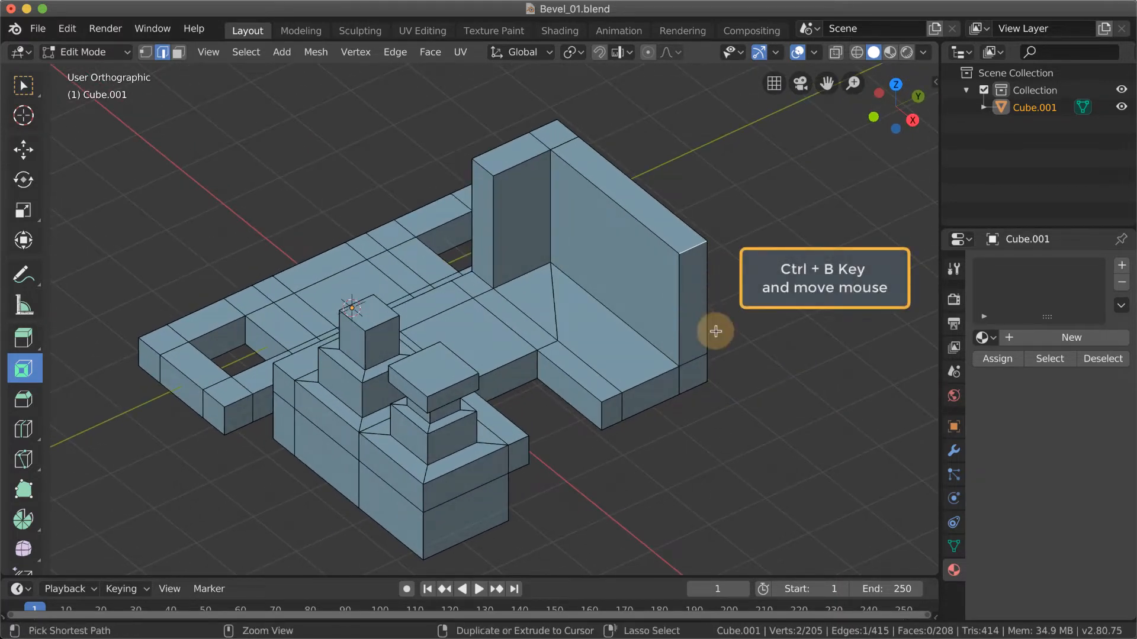
pyautogui.hotkey('ctrl', 'b')
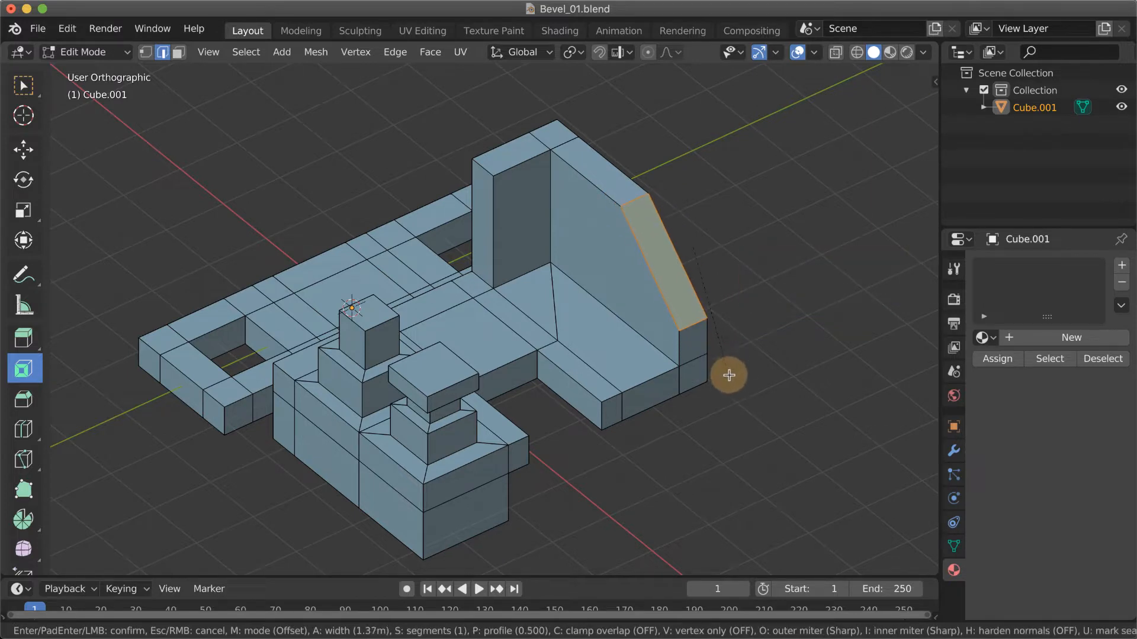
pyautogui.click(729, 376)
# Step: Bevel the upper edge at the free end of the short tall wall by about 0.62 m
pyautogui.moveTo(655, 325); pyautogui.dragTo(598, 254, button='middle')
pyautogui.click(492, 174)
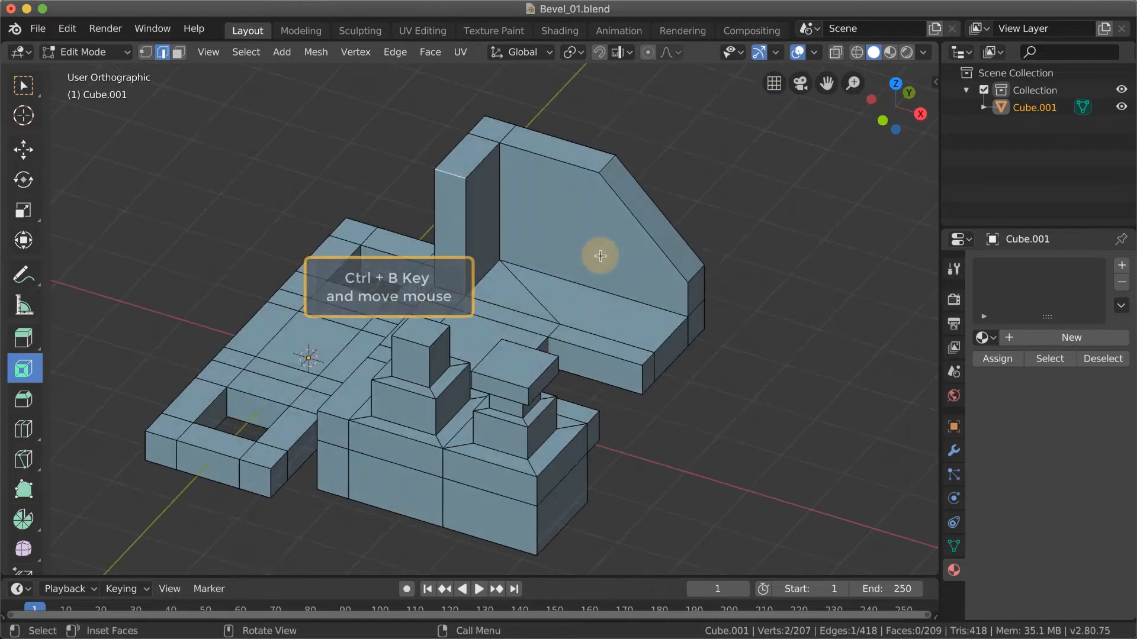
pyautogui.hotkey('ctrl', 'b')
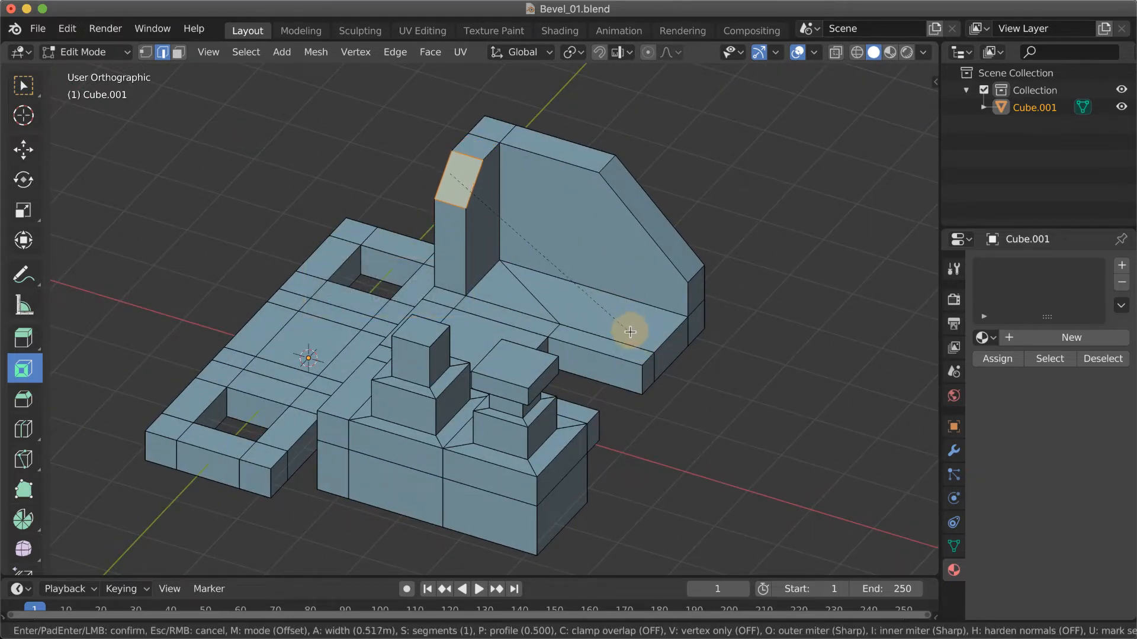
pyautogui.click(630, 336)
# Step: Select the three connected edges where the tall walls meet the floor and bevel them about 0.085 m wide
pyautogui.moveTo(591, 312); pyautogui.dragTo(541, 300, button='middle')
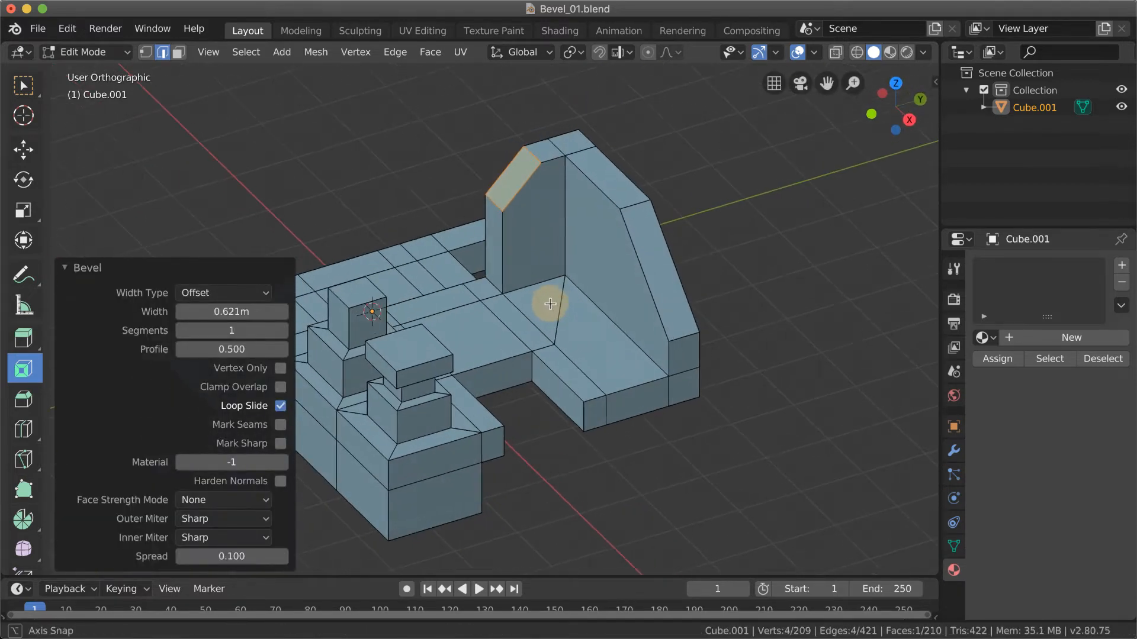
pyautogui.scroll(3, 542, 299)
pyautogui.click(494, 270)
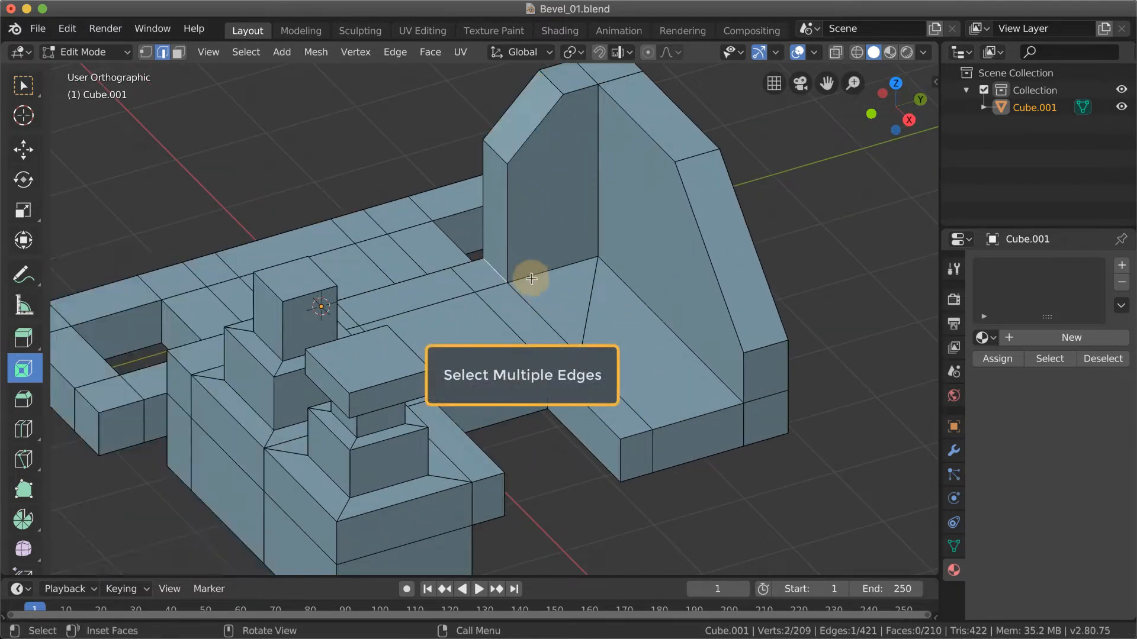
pyautogui.moveTo(645, 299); pyautogui.dragTo(649, 328, button='middle')
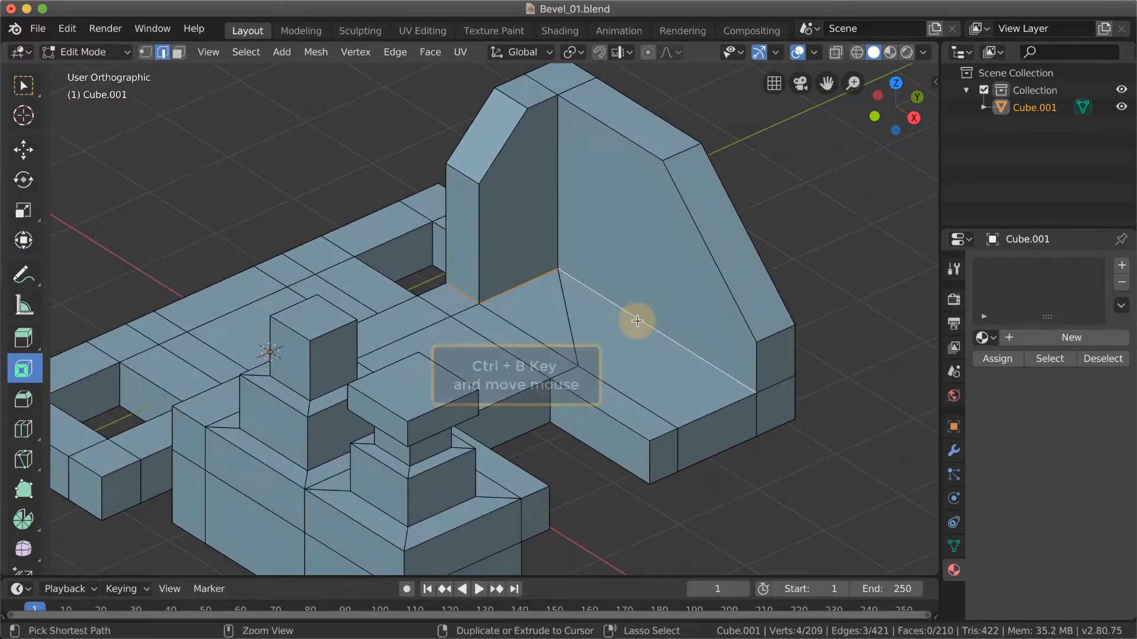
pyautogui.hotkey('ctrl', 'b')
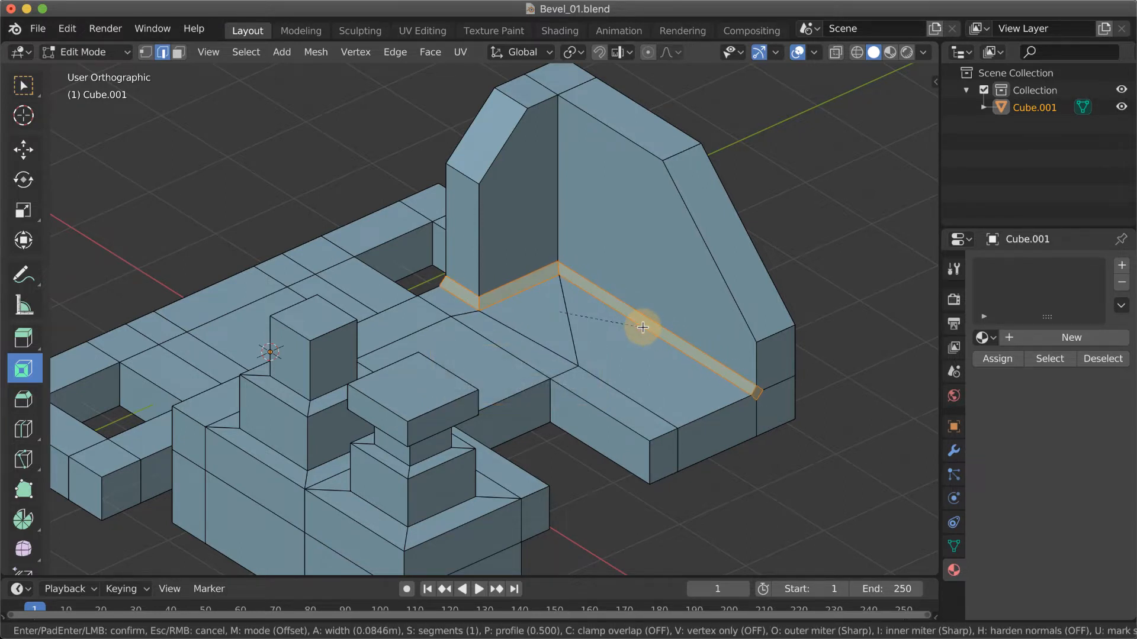
pyautogui.click(643, 327)
# Step: Select the four top edges of the stepped tower with the small cube, grow the selection twice, and bevel it about 0.051 m
pyautogui.moveTo(642, 336); pyautogui.dragTo(550, 323, button='middle')
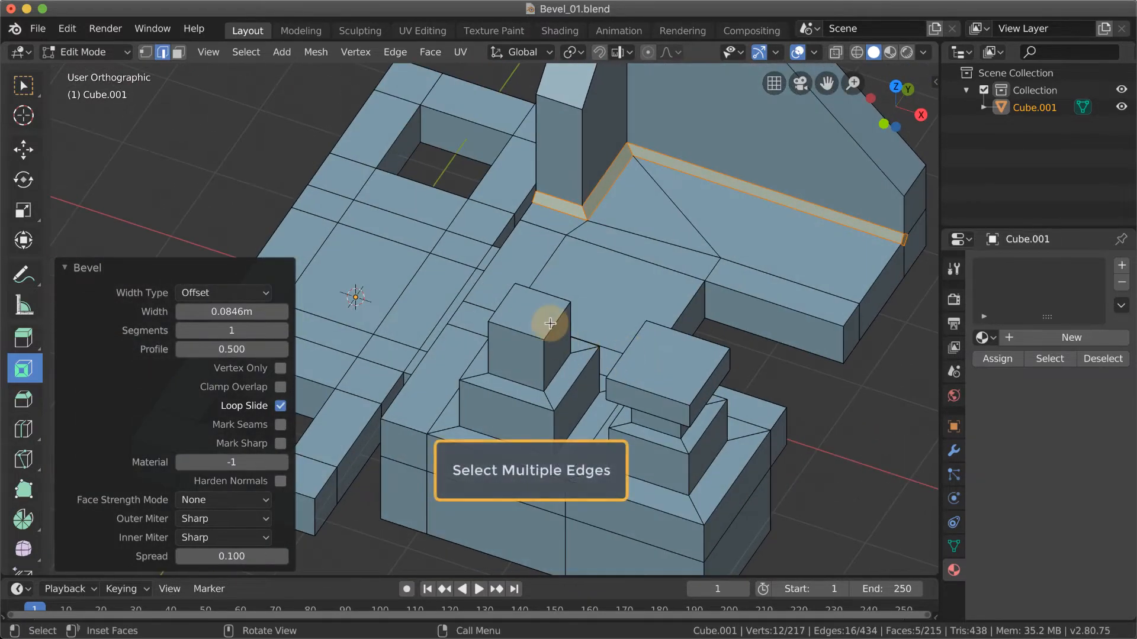
pyautogui.click(556, 320)
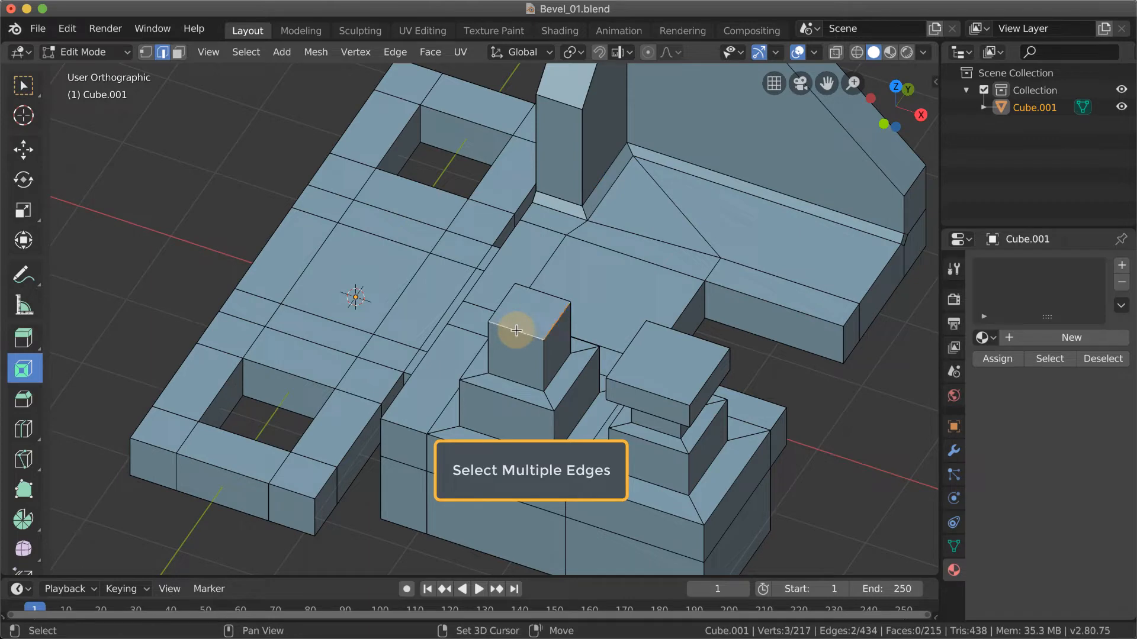
pyautogui.keyDown('shift'); pyautogui.click(539, 290); pyautogui.keyUp('shift')
pyautogui.moveTo(541, 299); pyautogui.dragTo(624, 305, button='middle')
pyautogui.keyDown('shift'); pyautogui.moveTo(680, 266); pyautogui.dragTo(596, 322, button='middle'); pyautogui.keyUp('shift')
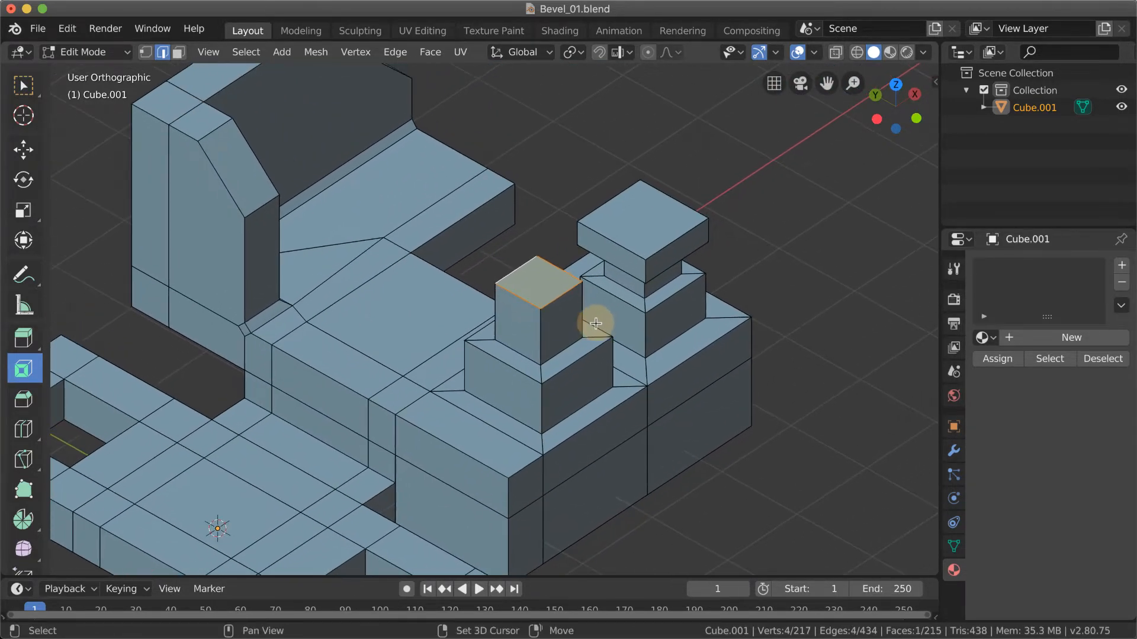
pyautogui.scroll(1, 596, 323)
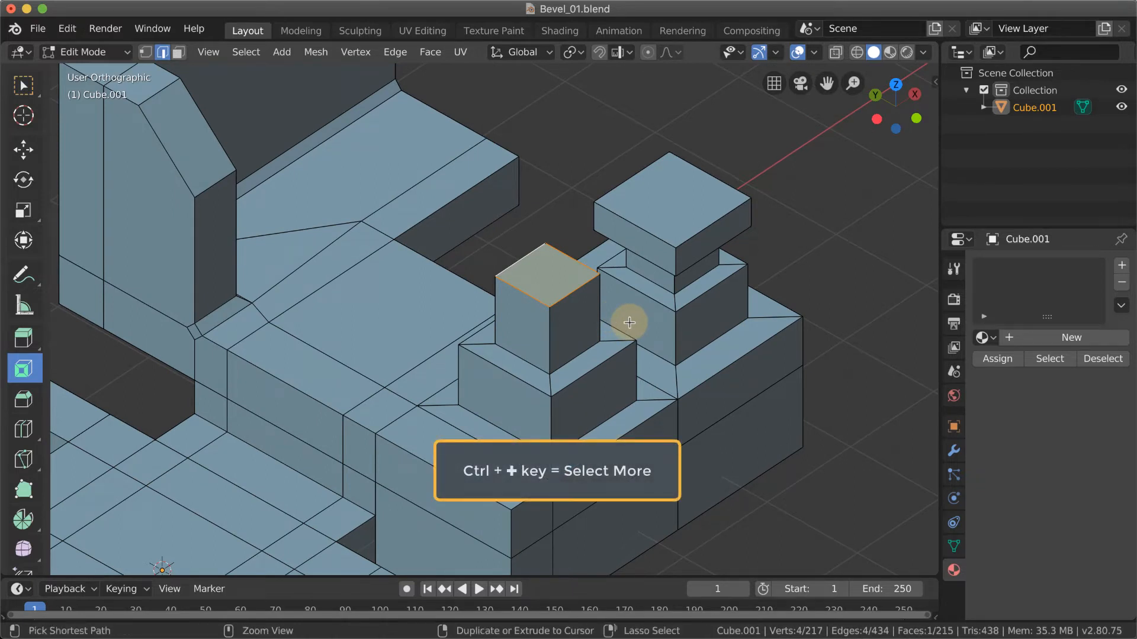
pyautogui.hotkey('ctrl', '+')
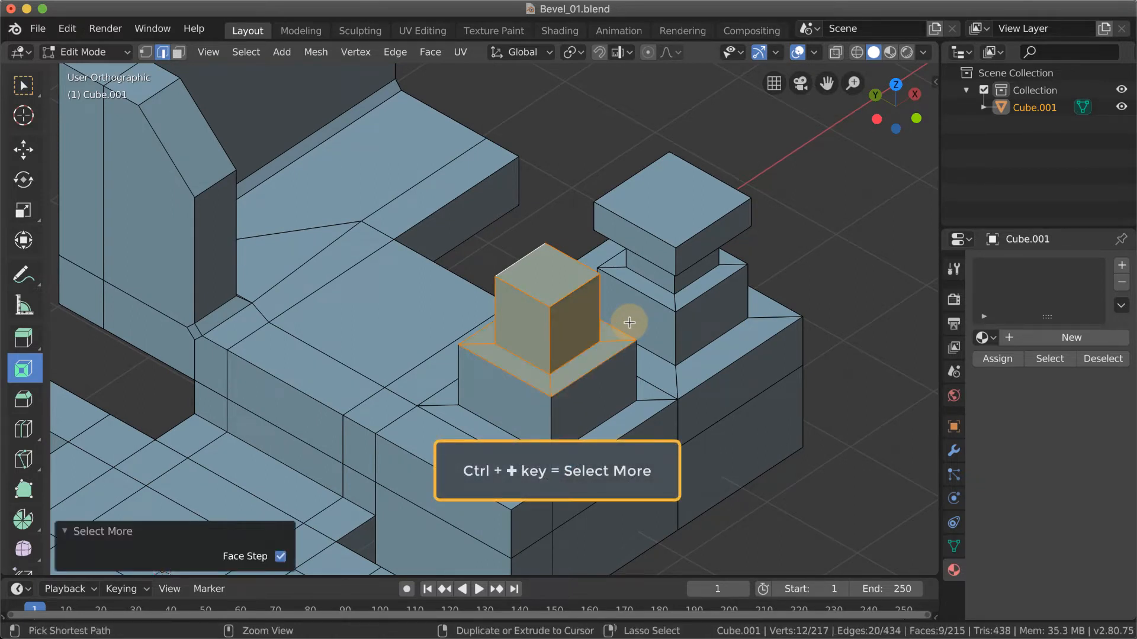
pyautogui.hotkey('ctrl', '+')
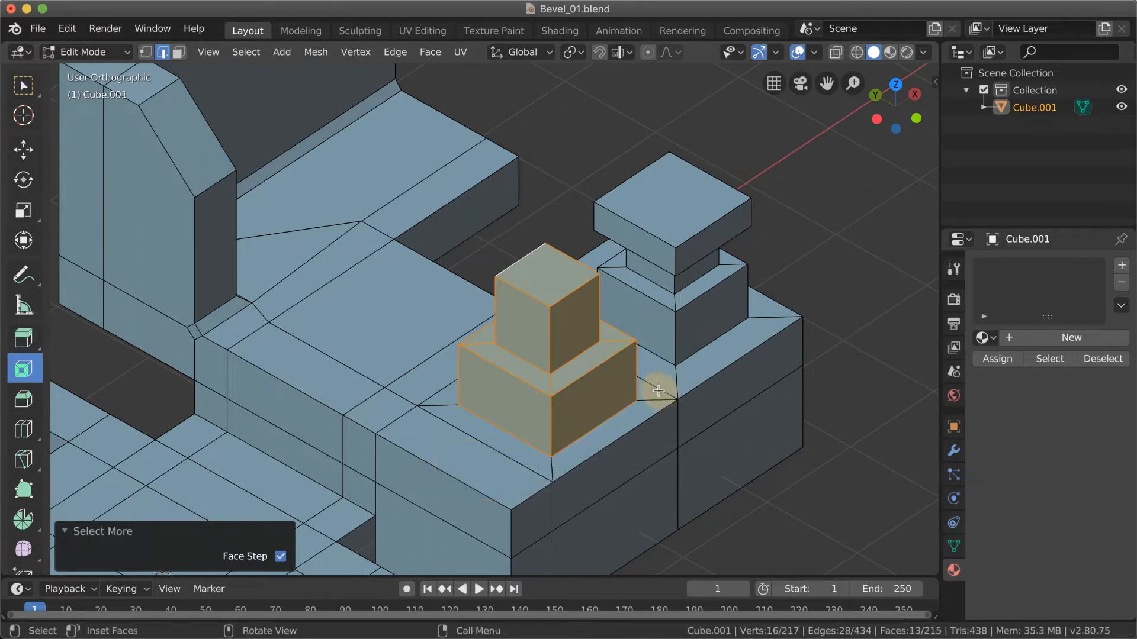
pyautogui.press('ctrl')
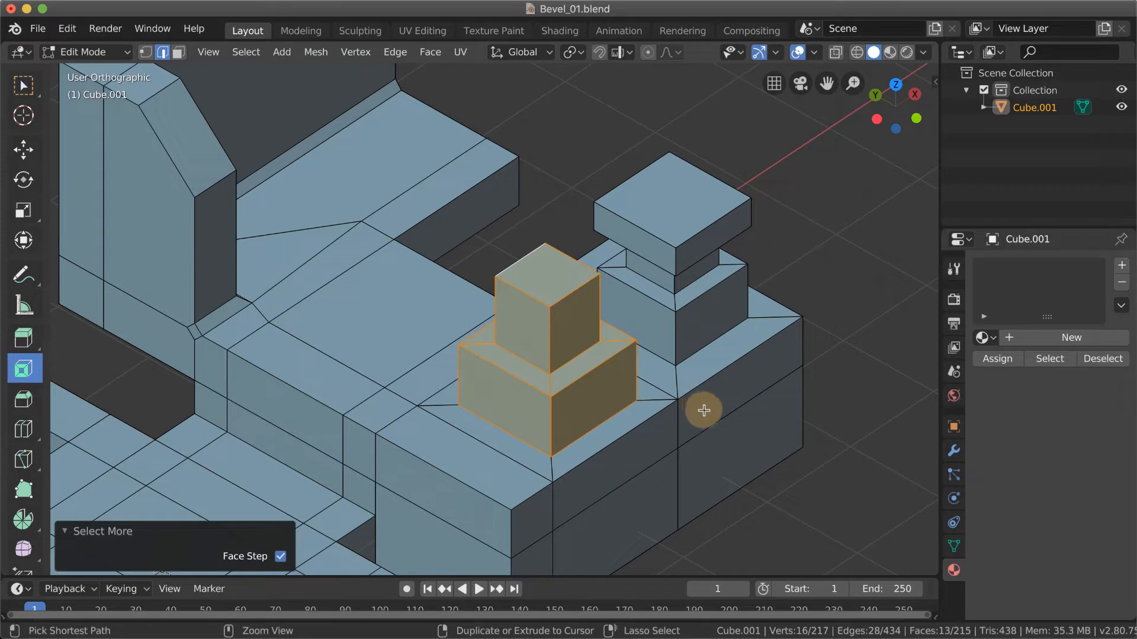
pyautogui.hotkey('ctrl', 'b')
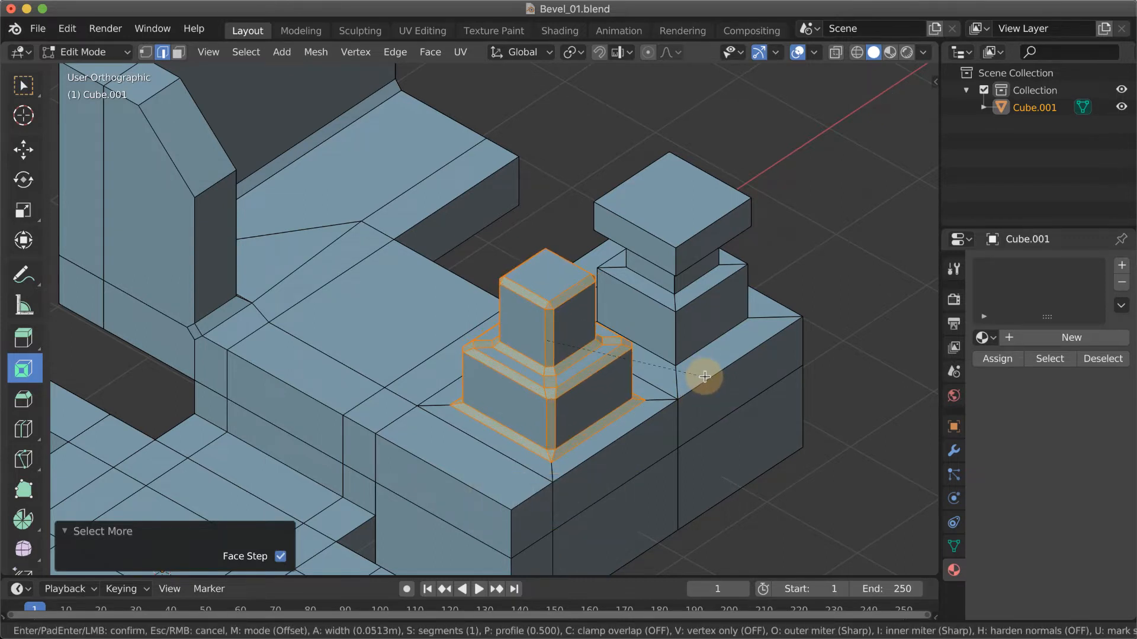
pyautogui.click(704, 377)
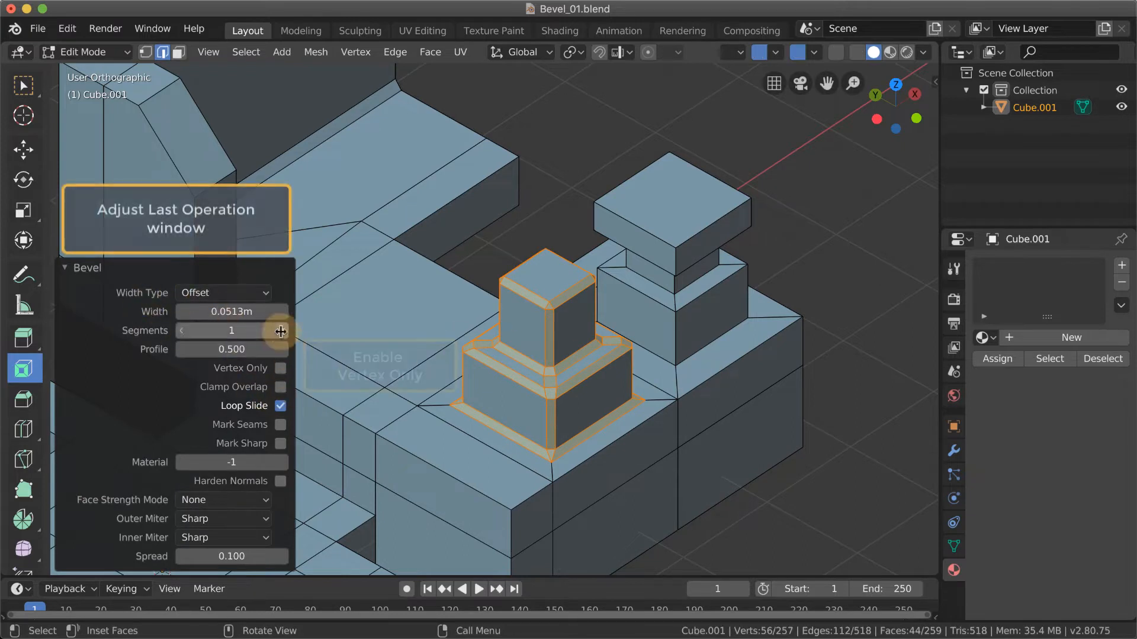
# Step: Restrict the tower's bevel to vertices only and widen it to about 0.371 m
pyautogui.click(281, 371)
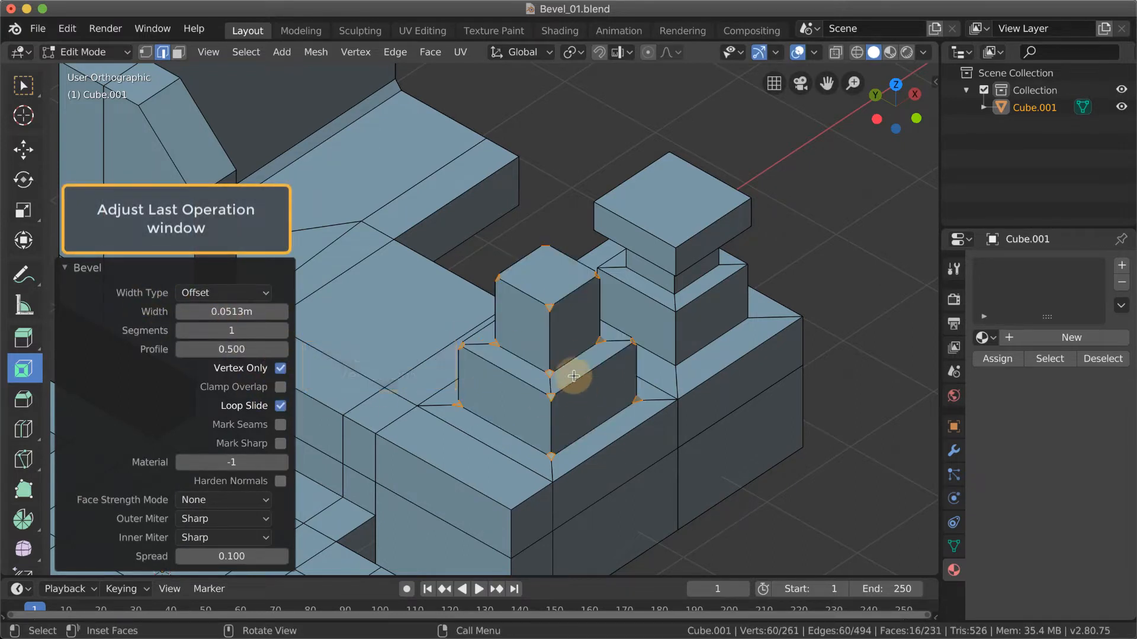
pyautogui.scroll(3, 571, 376)
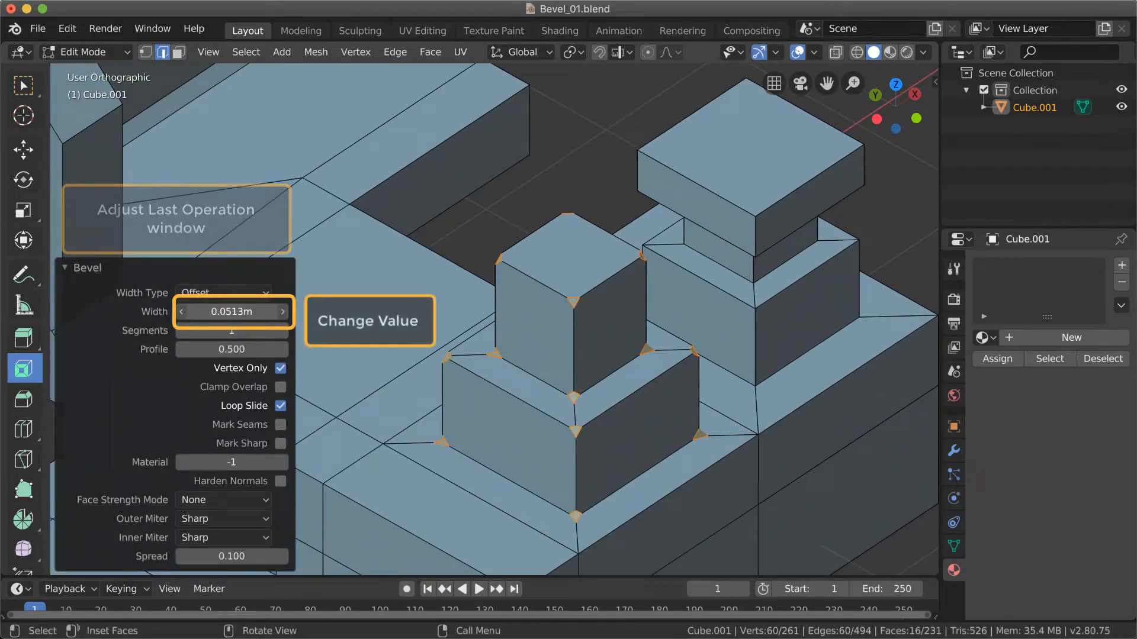
pyautogui.moveTo(232, 311); pyautogui.dragTo(382, 367)
pyautogui.scroll(2, 599, 418)
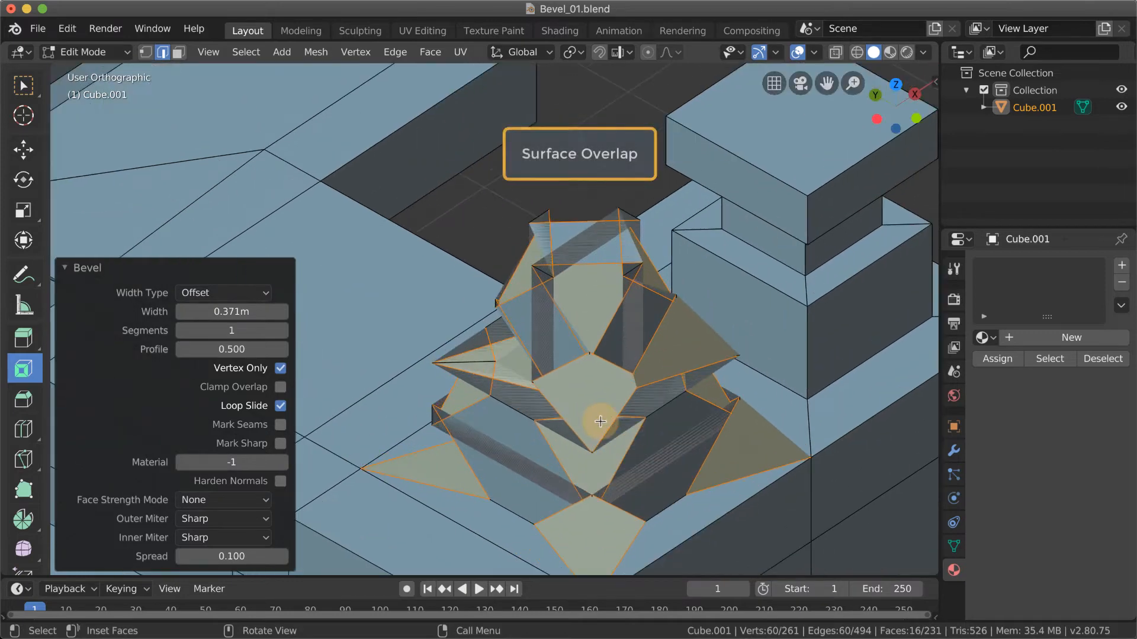
pyautogui.moveTo(636, 422); pyautogui.dragTo(589, 401, button='middle')
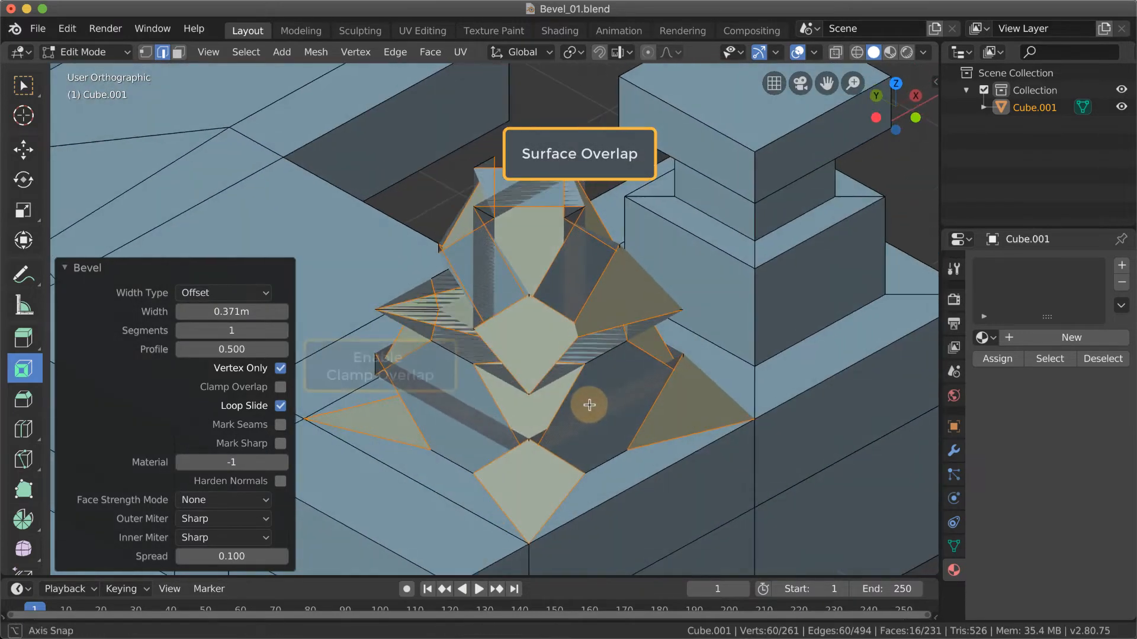
# Step: Enable Clamp Overlap for the vertex bevel and adjust it to 6 segments with a width of about 0.171 m
pyautogui.click(280, 388)
pyautogui.moveTo(245, 313); pyautogui.dragTo(195, 313)
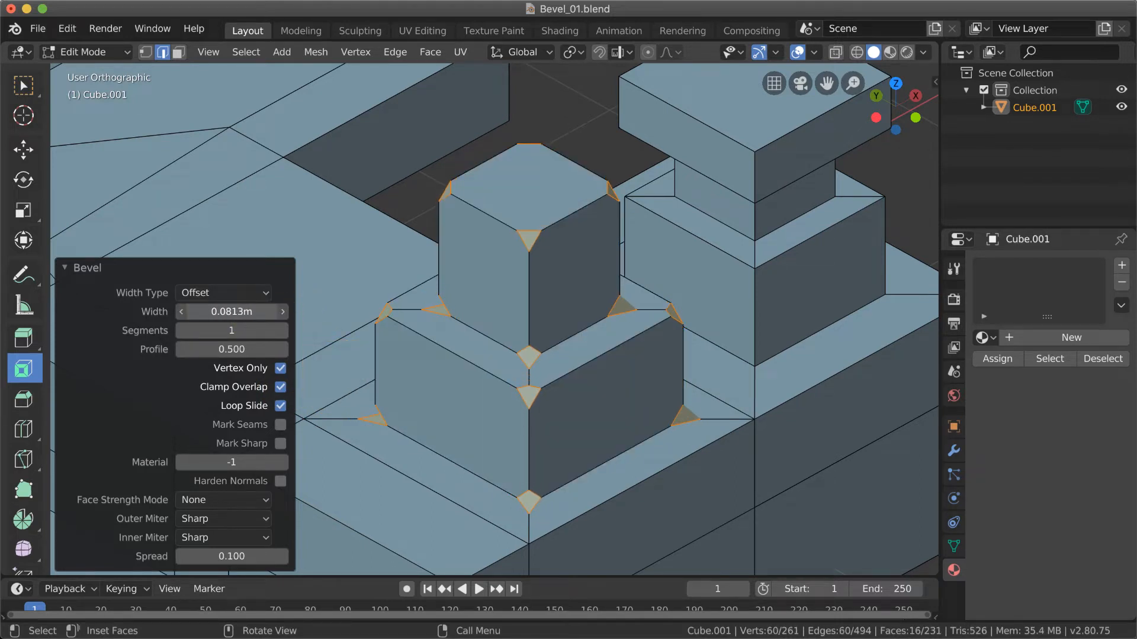
pyautogui.click(283, 331)
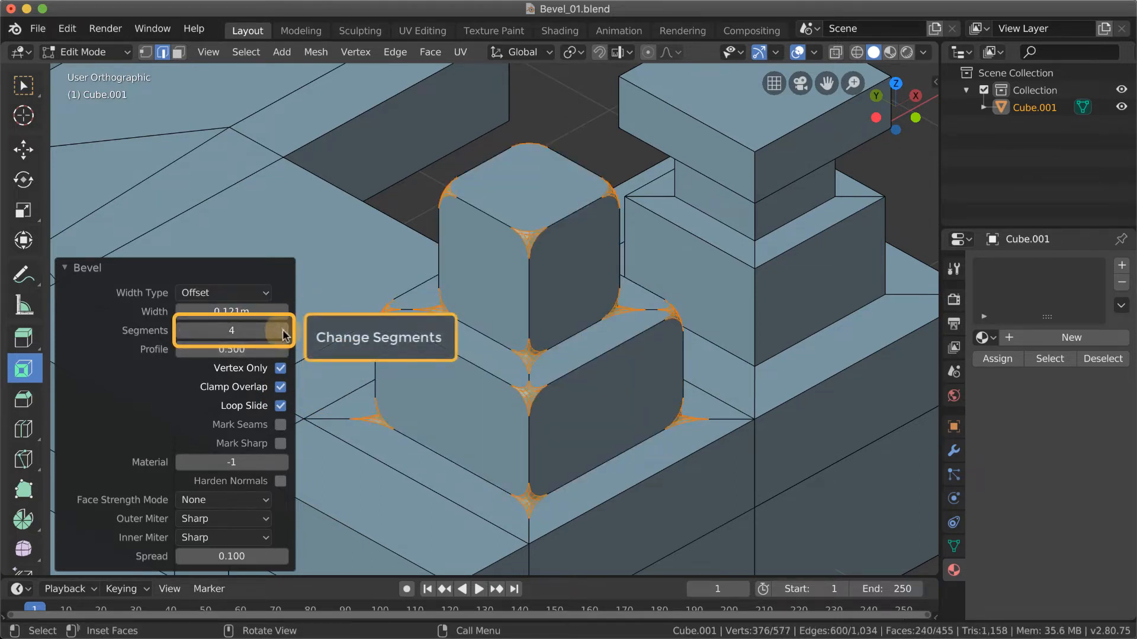
pyautogui.click(283, 331)
pyautogui.click(284, 332)
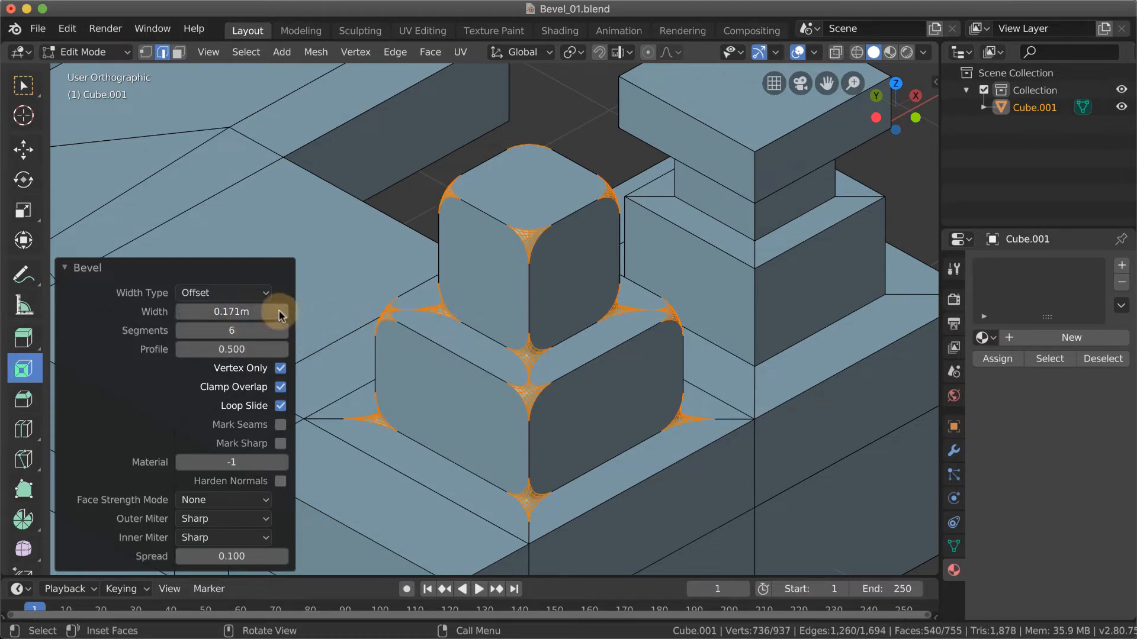
# Step: Select the four top edges of the flat-capped tower, grow the selection three times, and bevel it about 0.104 m with 6 segments
pyautogui.moveTo(610, 403)
pyautogui.mouseDown(button='middle')
pyautogui.moveTo(581, 404)
pyautogui.moveTo(591, 404)
pyautogui.mouseUp(button='middle')
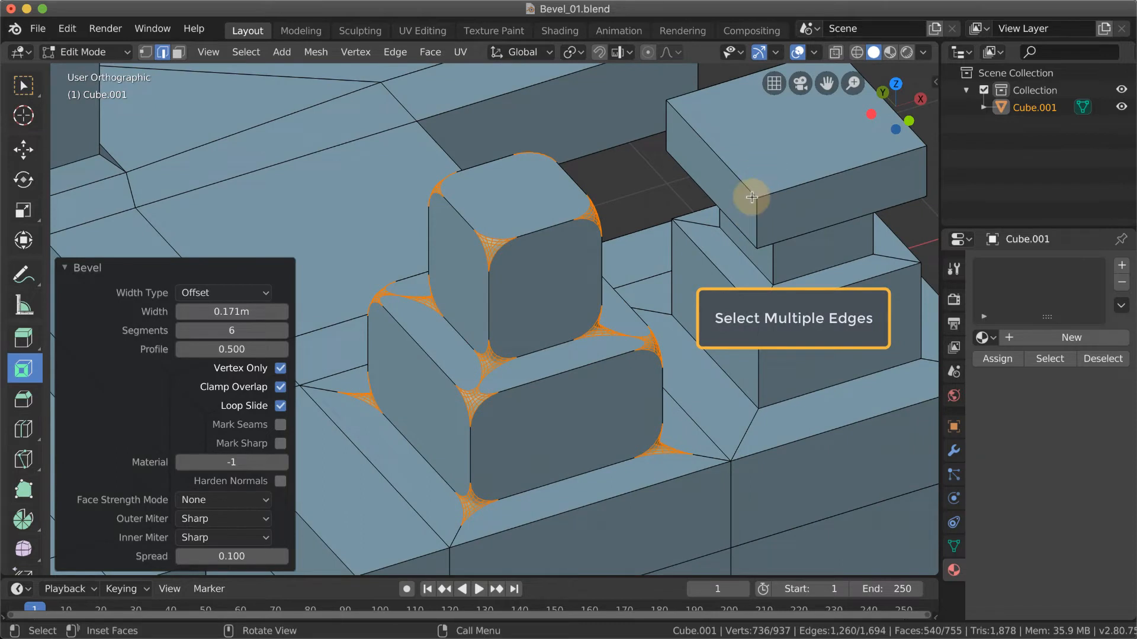
pyautogui.click(744, 171)
pyautogui.keyDown('shift'); pyautogui.moveTo(802, 215); pyautogui.dragTo(703, 272, button='middle'); pyautogui.keyUp('shift')
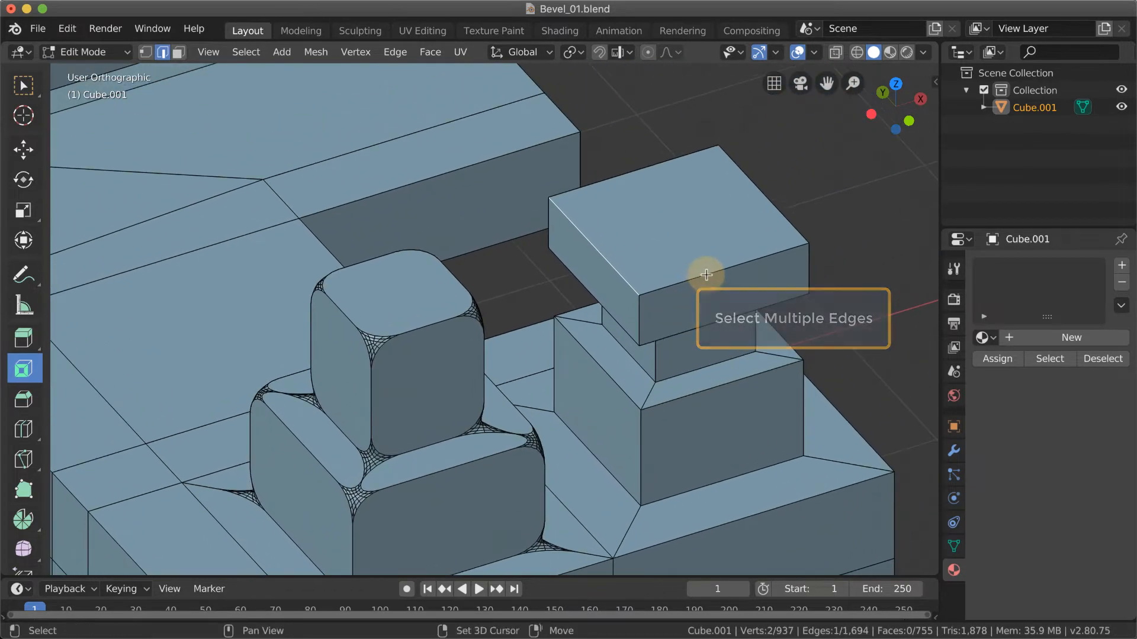
pyautogui.keyDown('shift'); pyautogui.click(702, 273); pyautogui.keyUp('shift')
pyautogui.keyDown('shift'); pyautogui.click(649, 165); pyautogui.keyUp('shift')
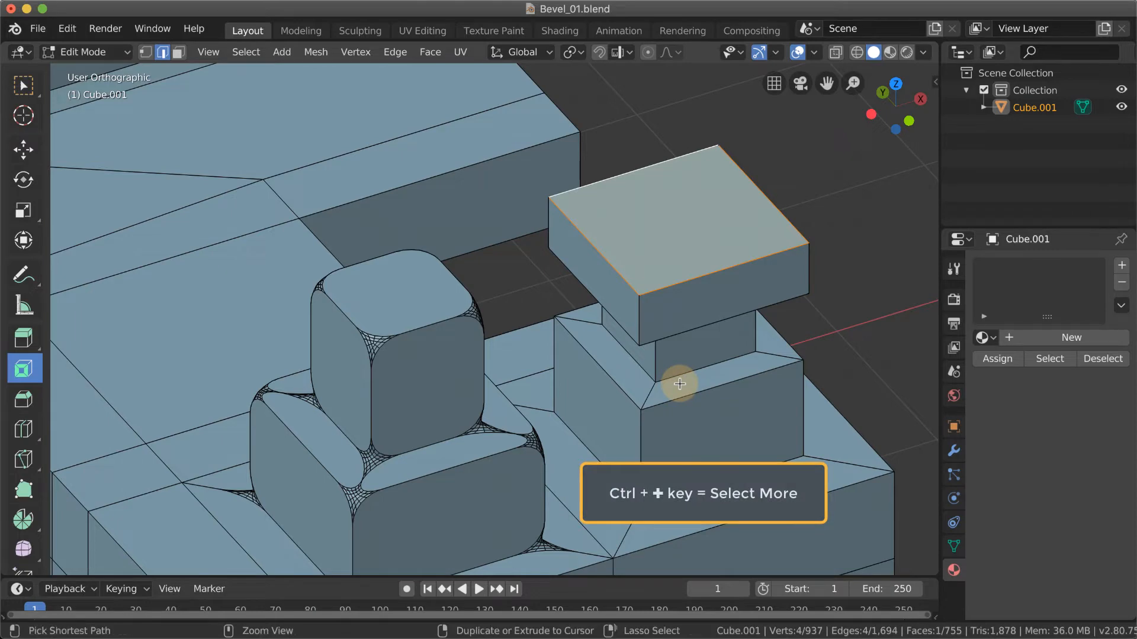
pyautogui.hotkey('ctrl', '+')
pyautogui.hotkey('ctrl', '+')
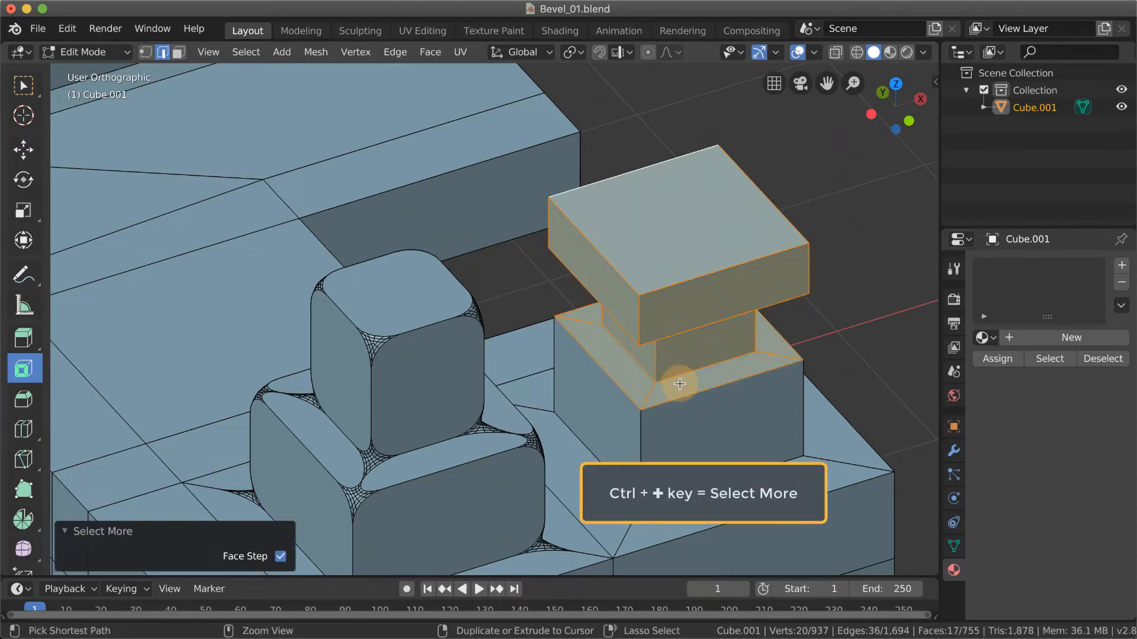
pyautogui.hotkey('ctrl', '+')
pyautogui.moveTo(710, 300); pyautogui.dragTo(659, 296, button='middle')
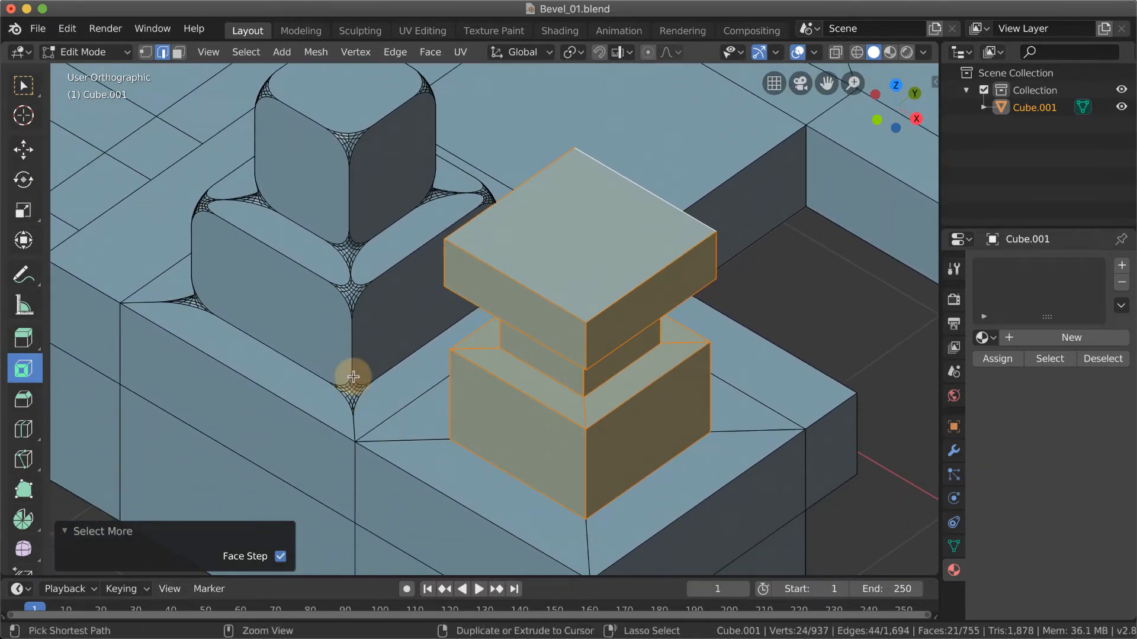
pyautogui.hotkey('ctrl', 'b')
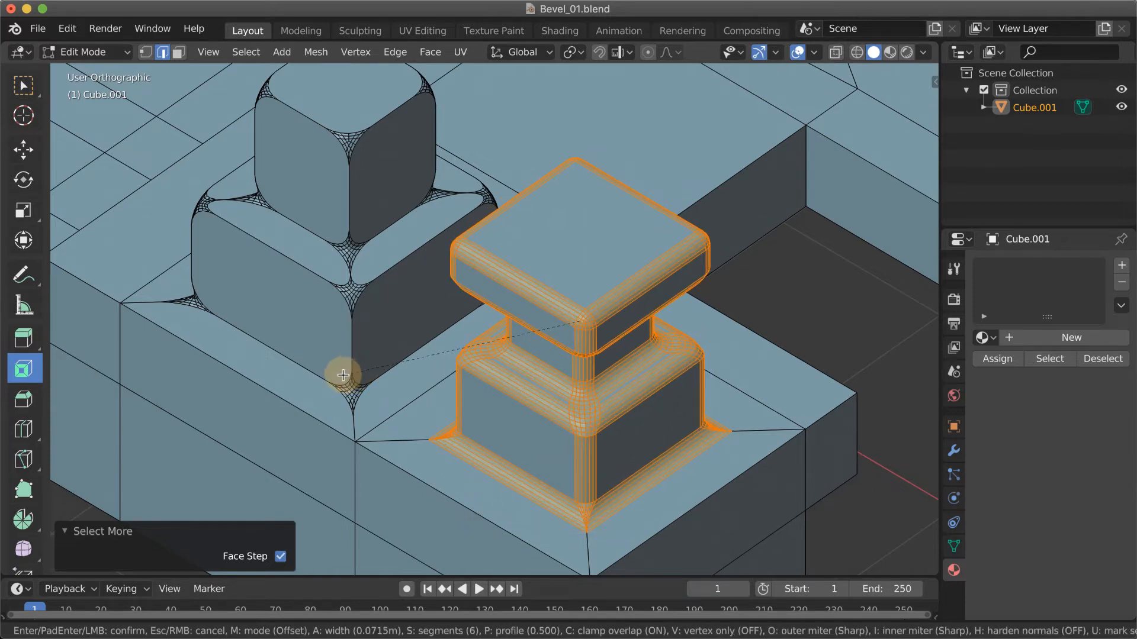
pyautogui.click(339, 376)
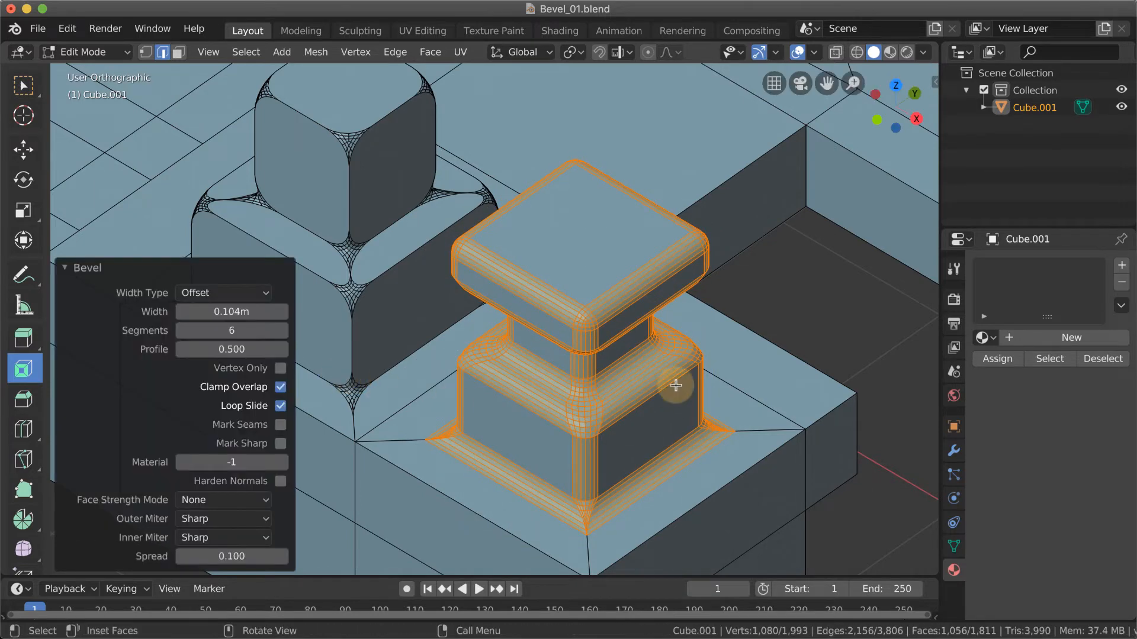
# Step: Bevel the two vertical inner corner edges of the base's notch about 0.879 m with 11 segments
pyautogui.moveTo(676, 386); pyautogui.dragTo(541, 373, button='middle')
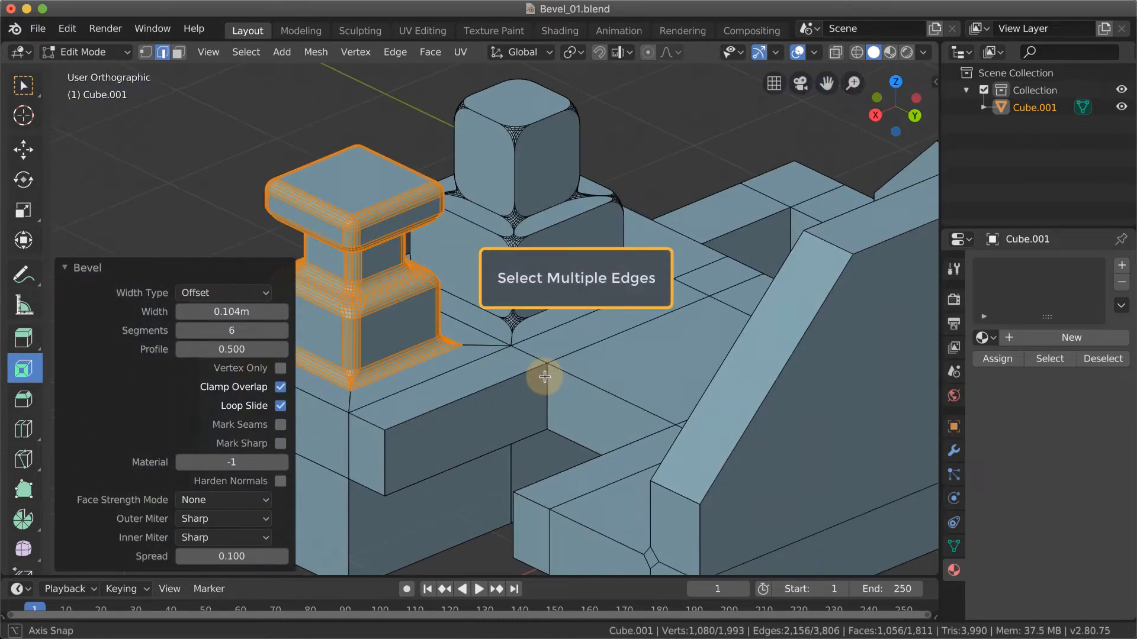
pyautogui.click(553, 432)
pyautogui.moveTo(553, 431); pyautogui.dragTo(627, 428, button='middle')
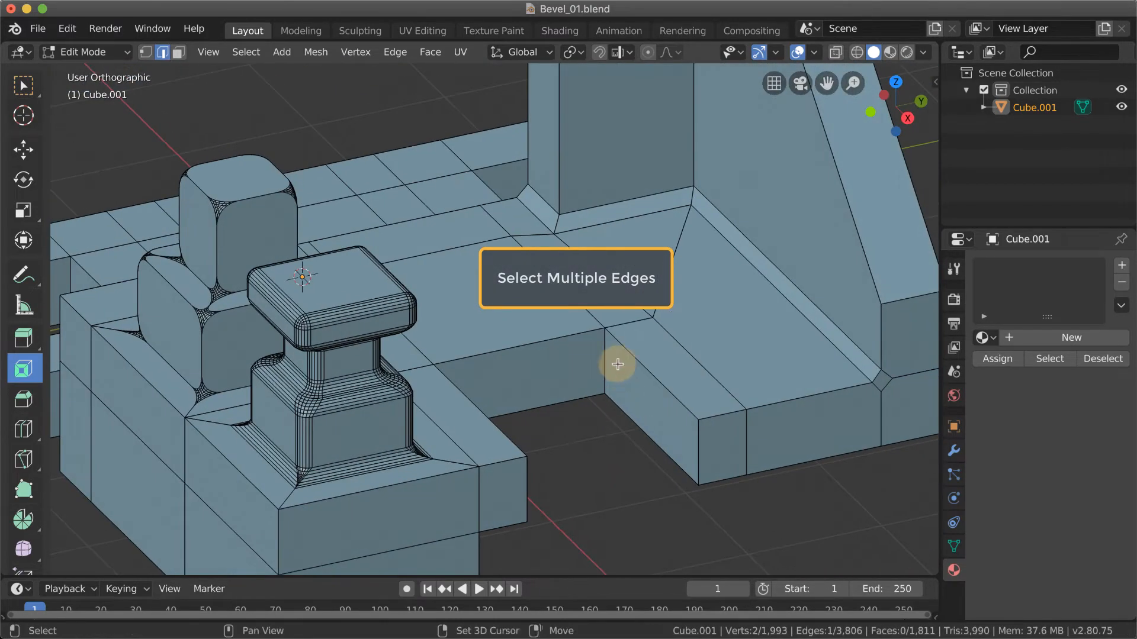
pyautogui.keyDown('shift'); pyautogui.click(610, 378); pyautogui.keyUp('shift')
pyautogui.moveTo(610, 377); pyautogui.dragTo(603, 427, button='middle')
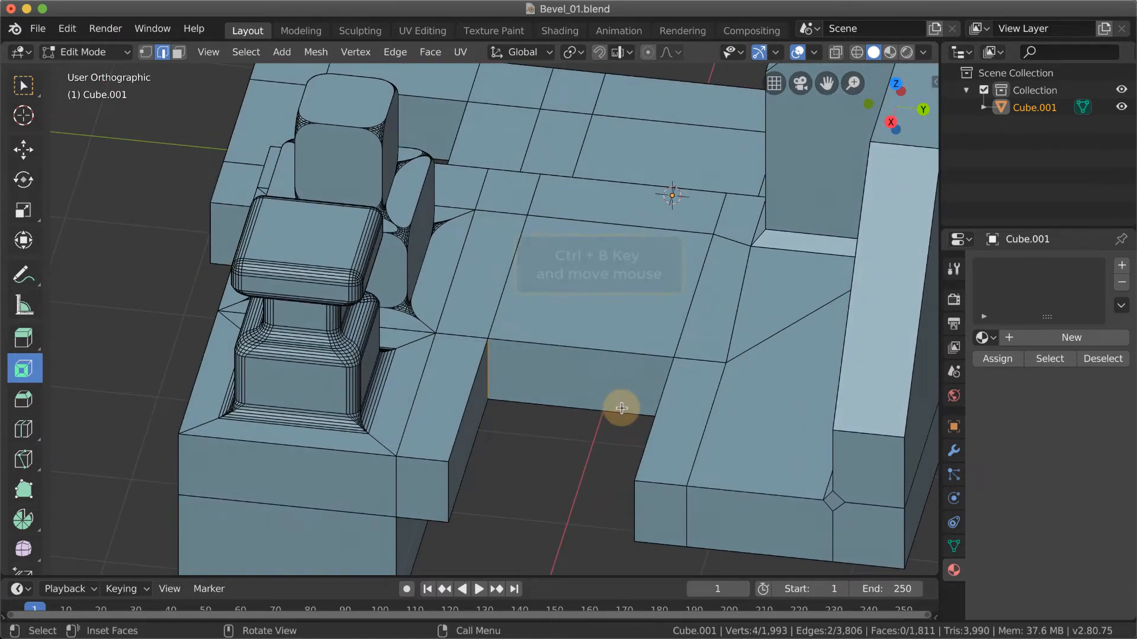
pyautogui.hotkey('ctrl', 'b')
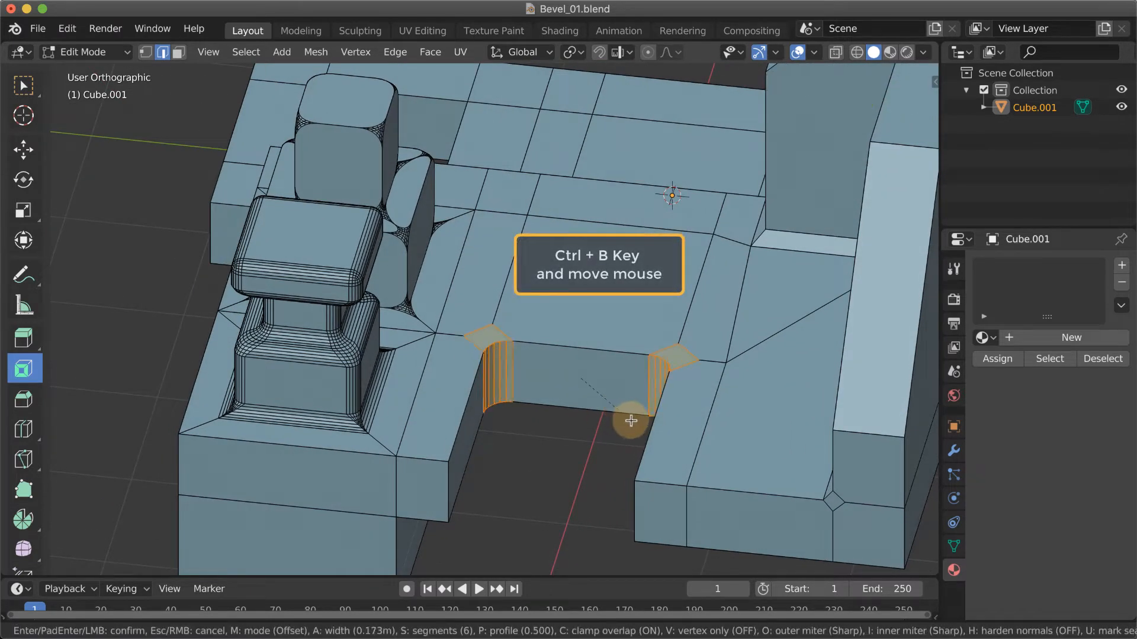
pyautogui.scroll(-3, 654, 461)
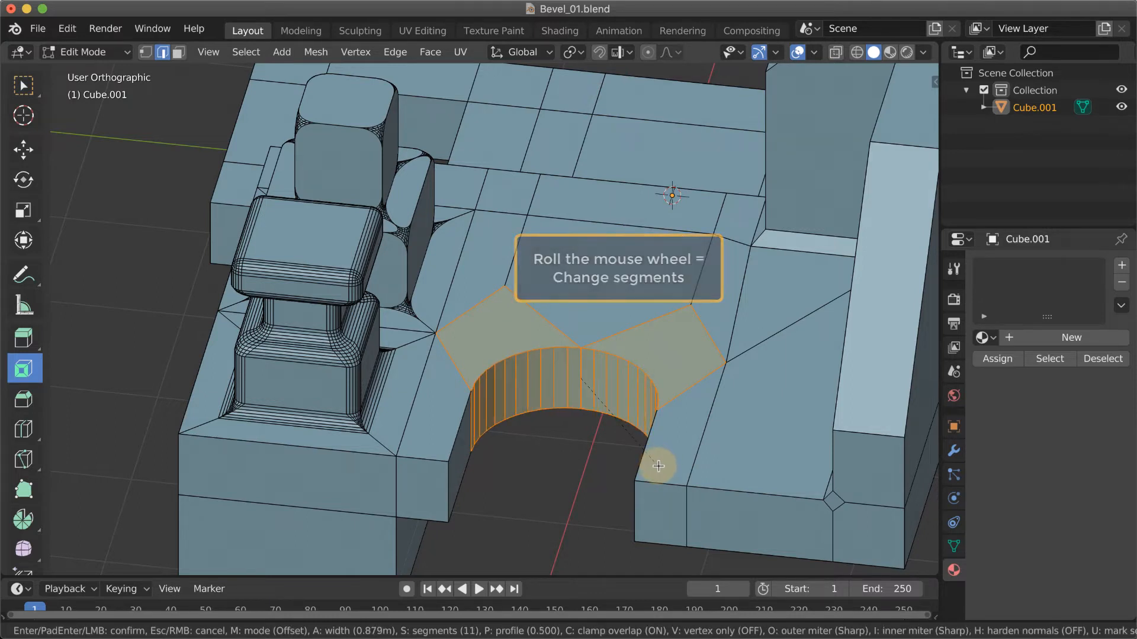
pyautogui.click(658, 465)
# Step: Bevel the outer vertical corner edges at the tips of the two arms beside the notch, about 0.575 m with 11 segments
pyautogui.click(459, 492)
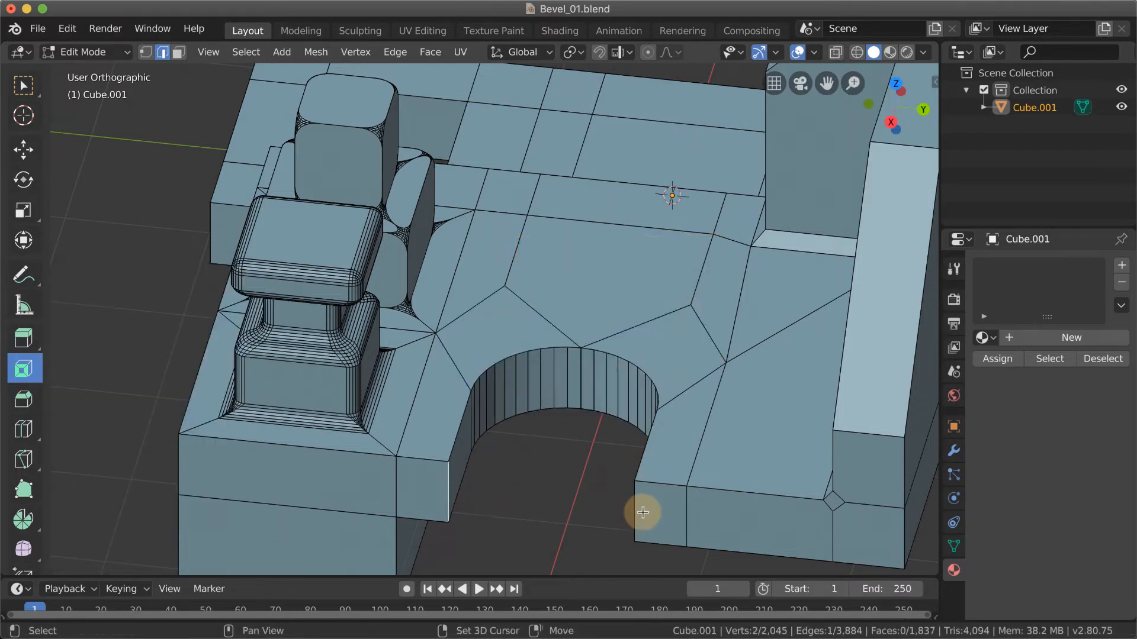
pyautogui.hotkey('ctrl', 'b')
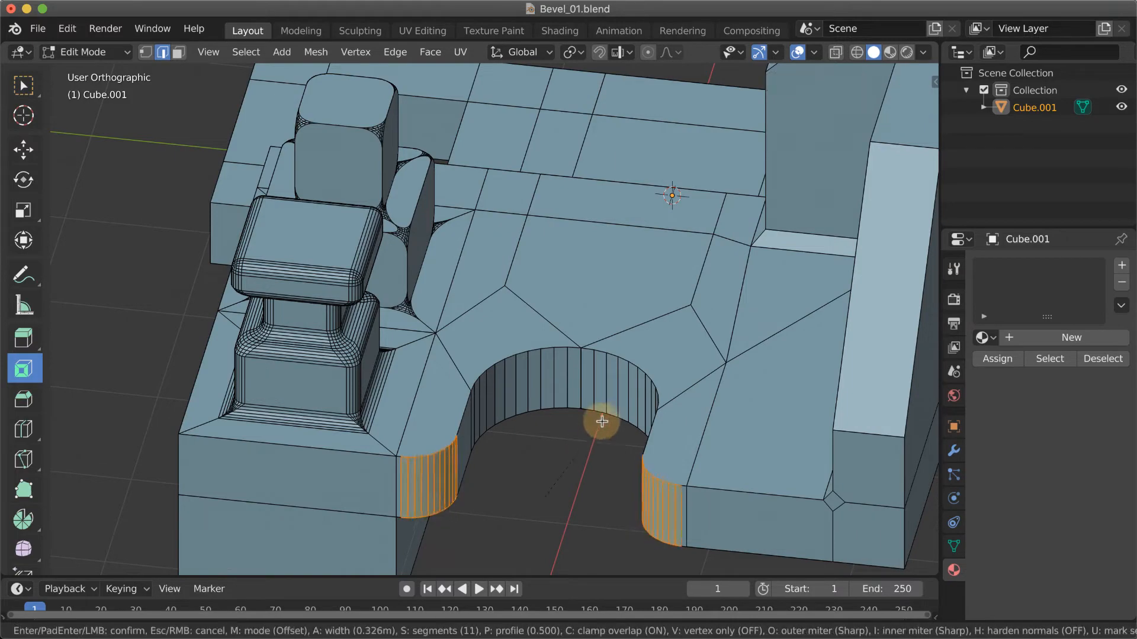
pyautogui.click(653, 442)
# Step: Bevel the four vertical hole corners and two outer corners at the plate end nearest the towers, about 0.208 m with 11 segments
pyautogui.moveTo(654, 444); pyautogui.dragTo(719, 184, button='middle')
pyautogui.scroll(-1, 632, 388)
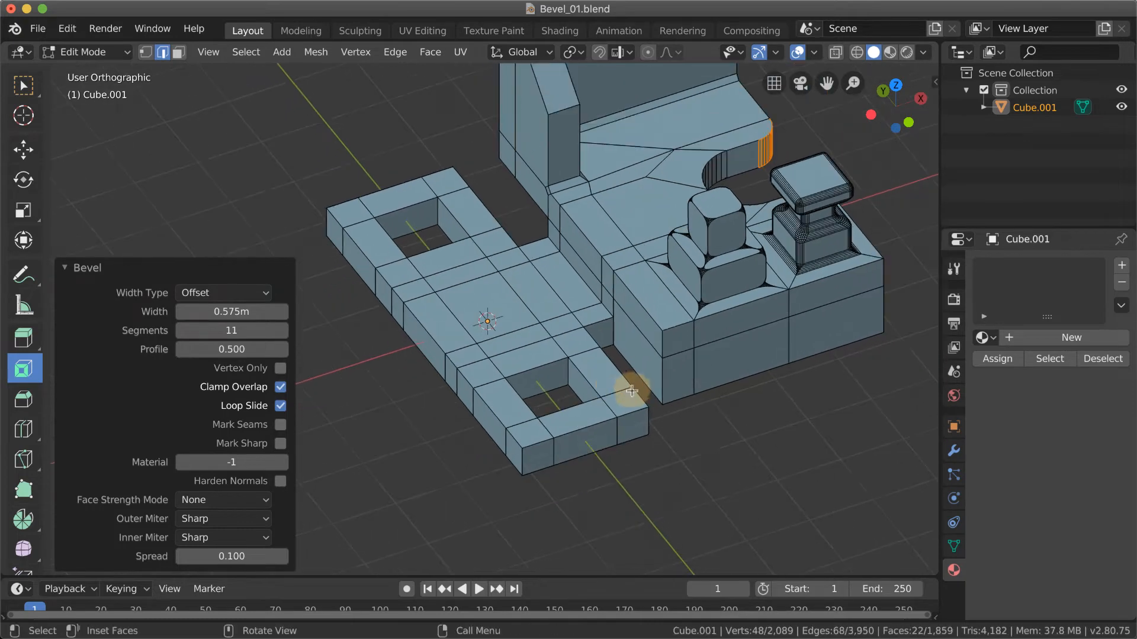
pyautogui.scroll(3, 632, 388)
pyautogui.keyDown('shift'); pyautogui.moveTo(681, 415); pyautogui.dragTo(675, 325, button='middle'); pyautogui.keyUp('shift')
pyautogui.click(629, 392)
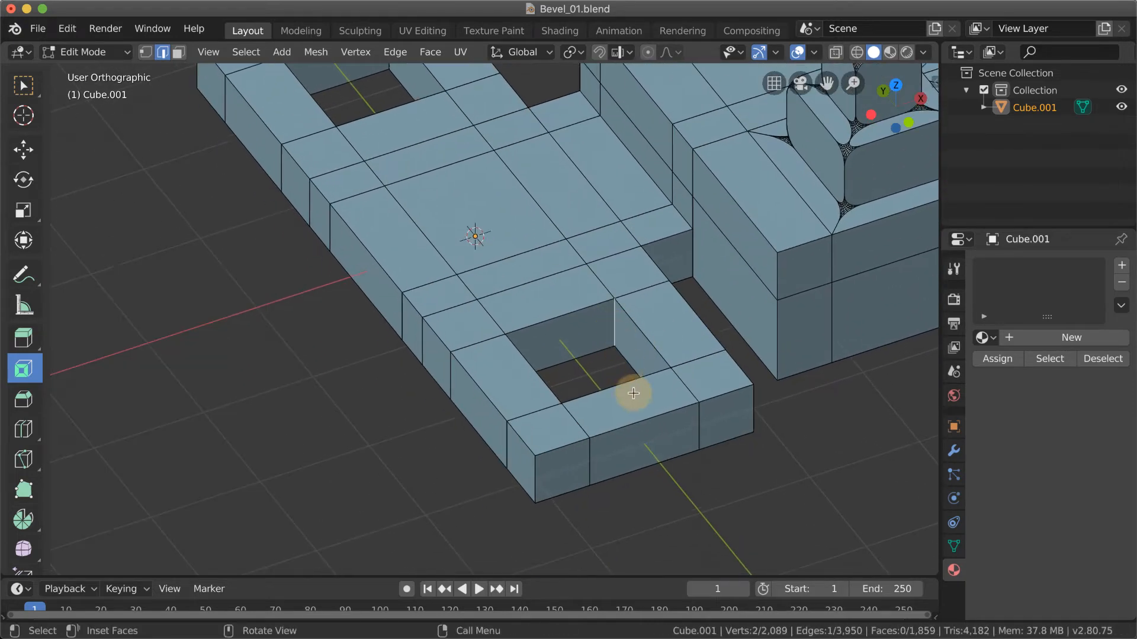
pyautogui.moveTo(629, 392); pyautogui.dragTo(589, 406, button='middle')
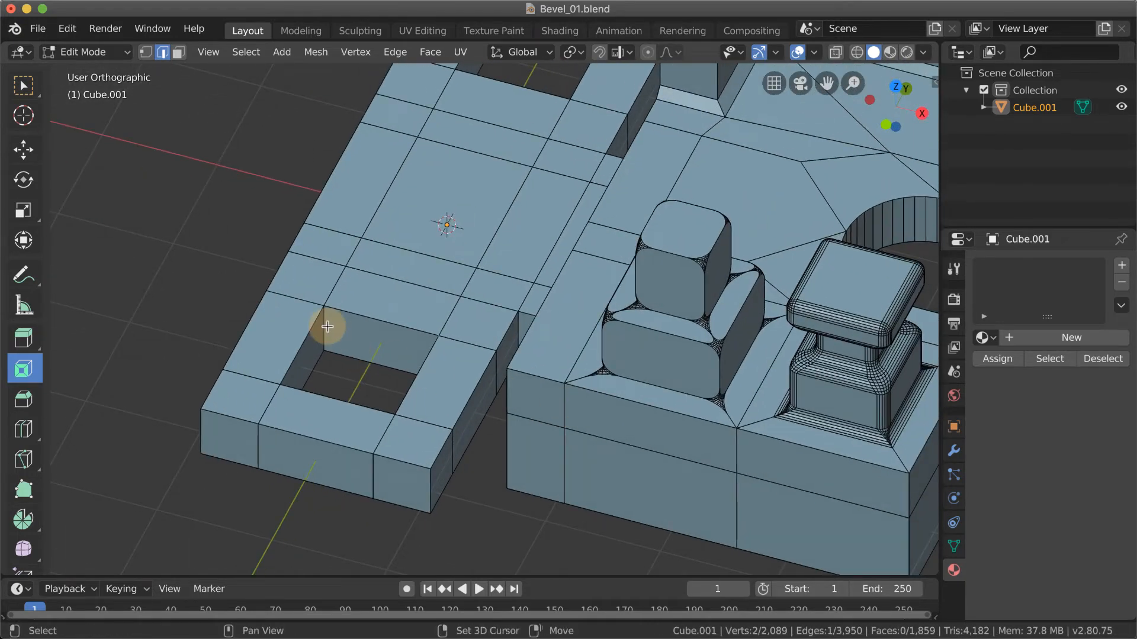
pyautogui.keyDown('shift'); pyautogui.click(257, 448); pyautogui.keyUp('shift')
pyautogui.moveTo(256, 448); pyautogui.dragTo(619, 487, button='middle')
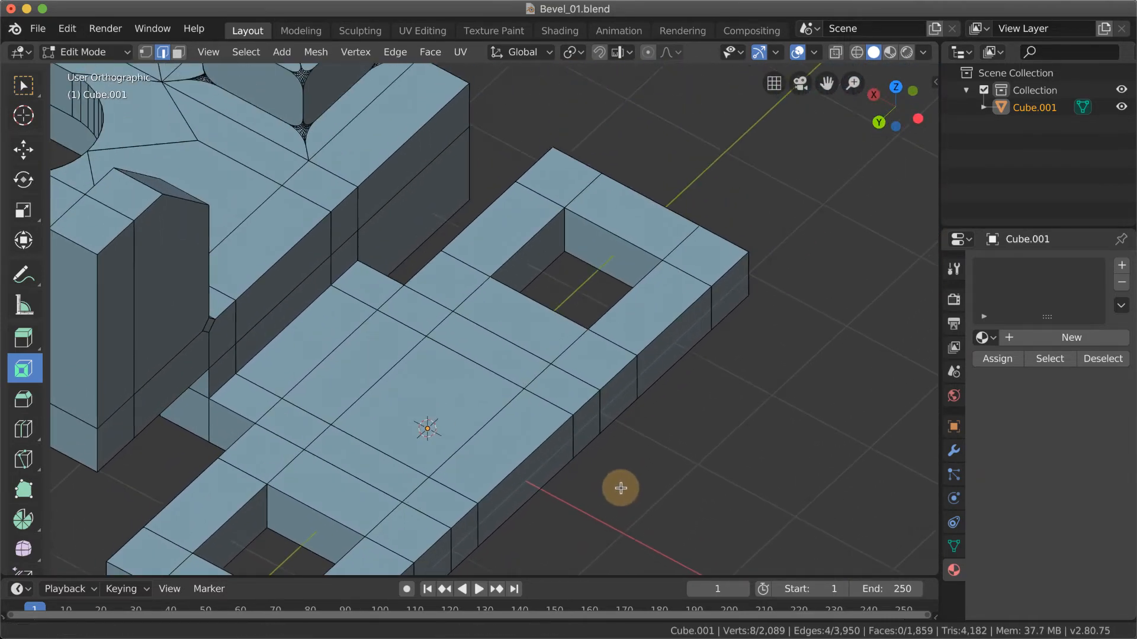
pyautogui.moveTo(553, 341); pyautogui.dragTo(465, 317, button='middle')
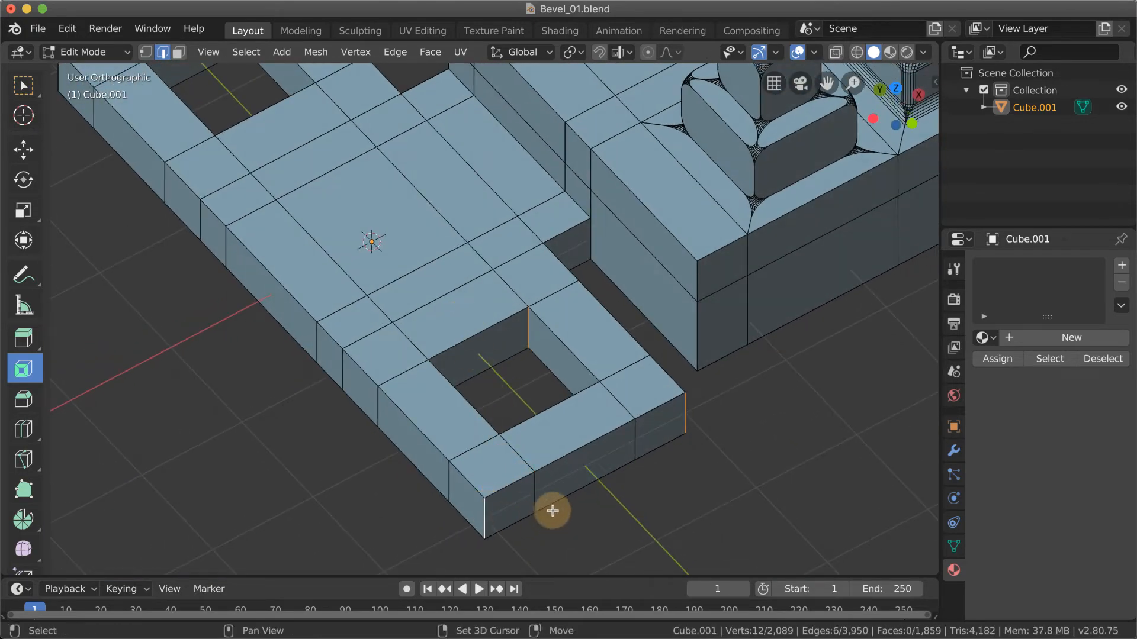
pyautogui.keyDown('shift'); pyautogui.moveTo(552, 510); pyautogui.dragTo(518, 486, button='middle'); pyautogui.keyUp('shift')
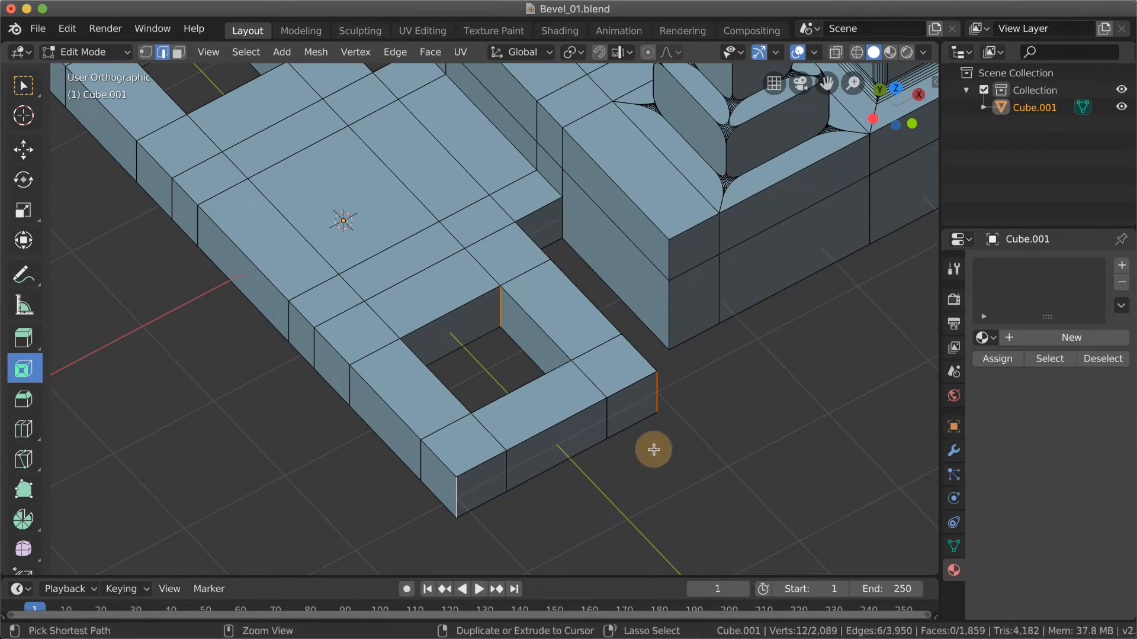
pyautogui.hotkey('ctrl', 'b')
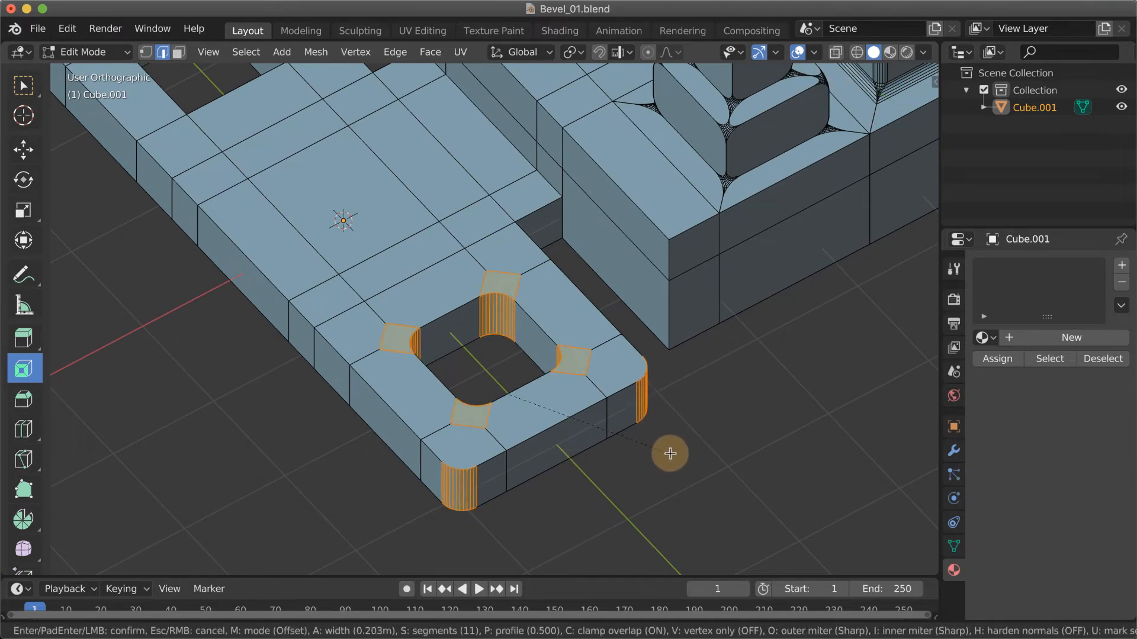
pyautogui.click(670, 454)
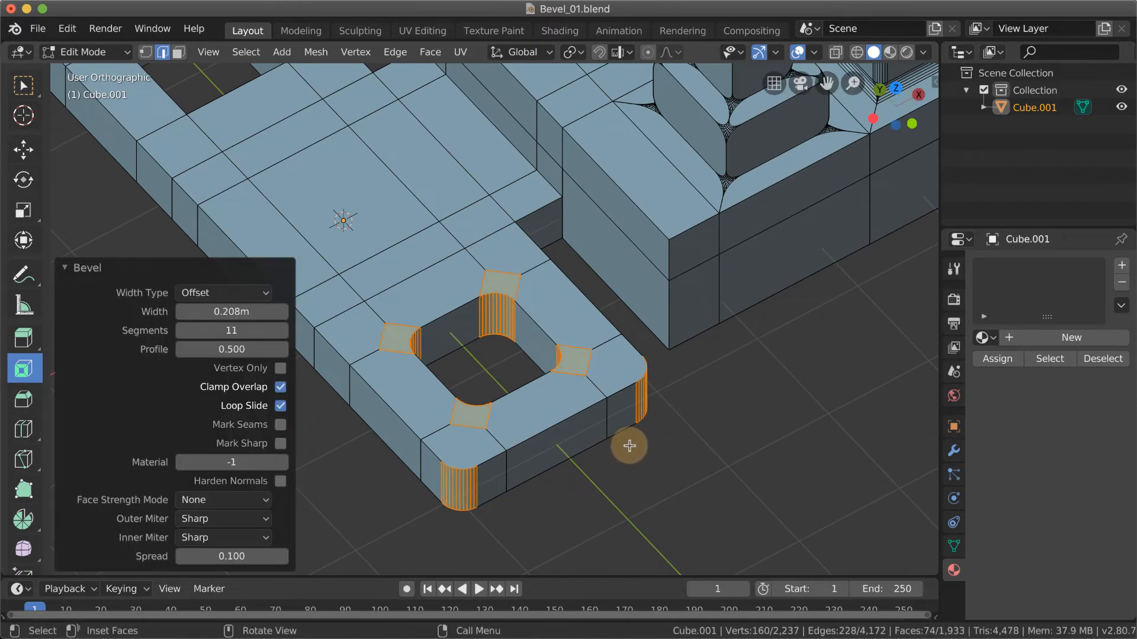
# Step: Bevel the four vertical hole corners and two outer corners at the plate's other end, about 0.802 m with 16 segments
pyautogui.moveTo(629, 445); pyautogui.dragTo(634, 405, button='middle')
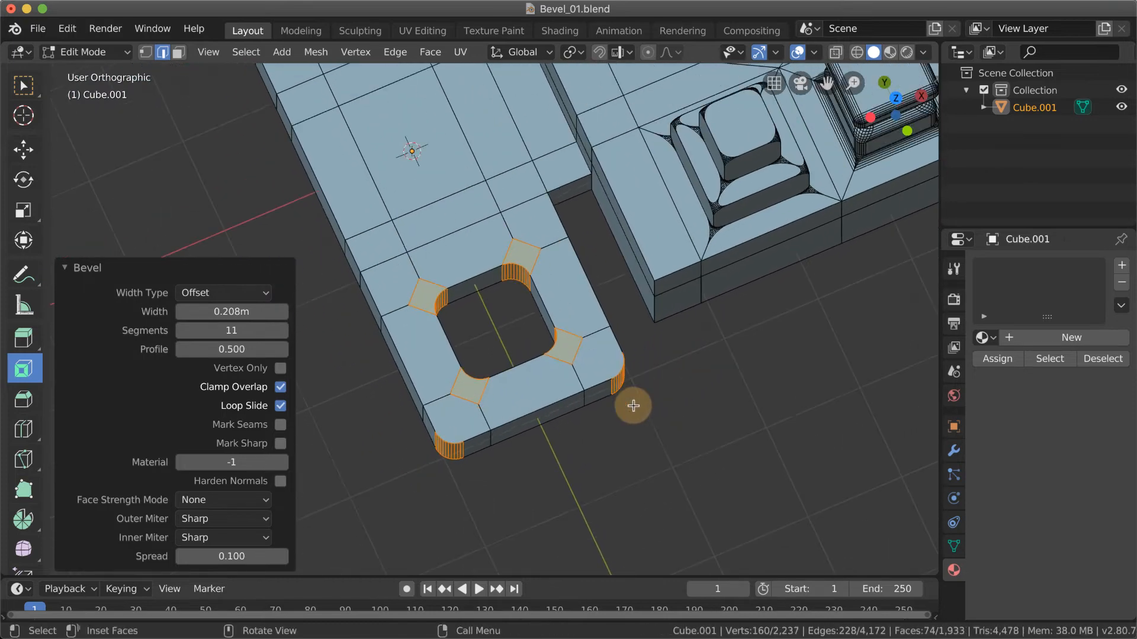
pyautogui.scroll(3, 633, 405)
pyautogui.scroll(-3, 685, 437)
pyautogui.scroll(3, 684, 436)
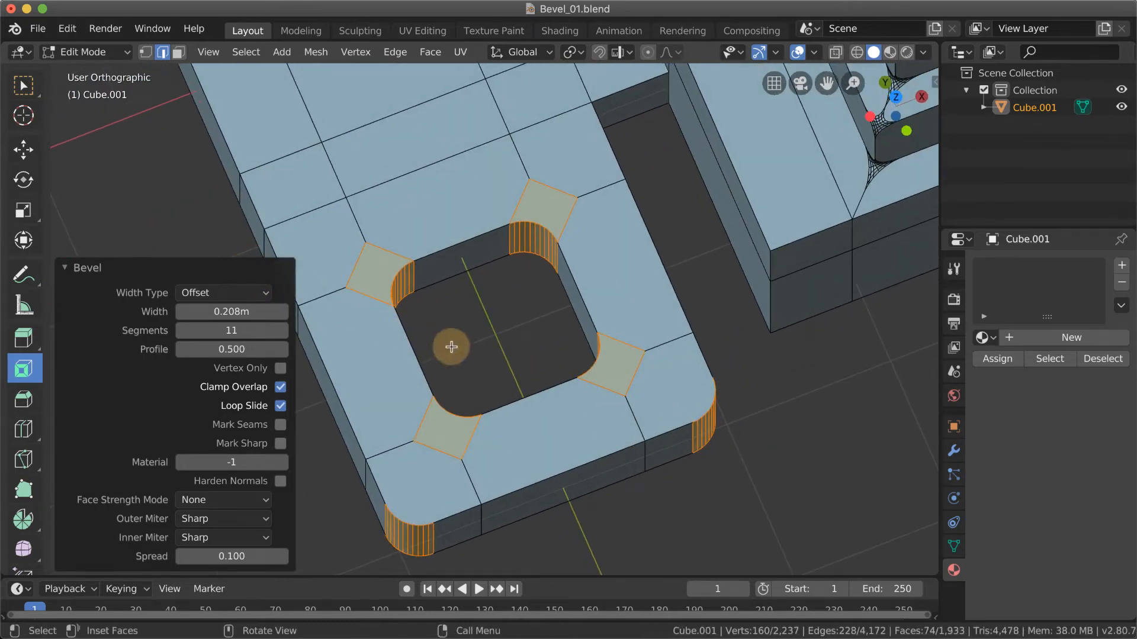
pyautogui.scroll(-2, 452, 347)
pyautogui.keyDown('shift'); pyautogui.moveTo(488, 217); pyautogui.dragTo(585, 439, button='middle'); pyautogui.keyUp('shift')
pyautogui.moveTo(476, 354); pyautogui.dragTo(615, 396, button='middle')
pyautogui.keyDown('shift'); pyautogui.moveTo(508, 337); pyautogui.dragTo(810, 231, button='middle'); pyautogui.keyUp('shift')
pyautogui.moveTo(586, 376); pyautogui.dragTo(601, 339, button='middle')
pyautogui.click(546, 221)
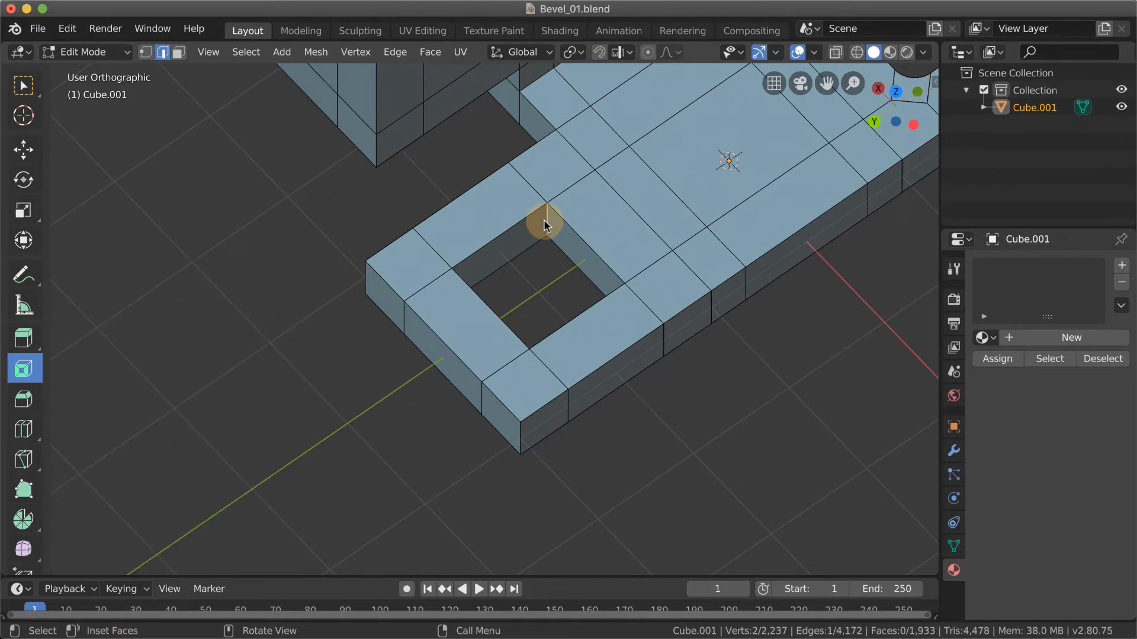
pyautogui.moveTo(543, 219); pyautogui.dragTo(456, 341, button='middle')
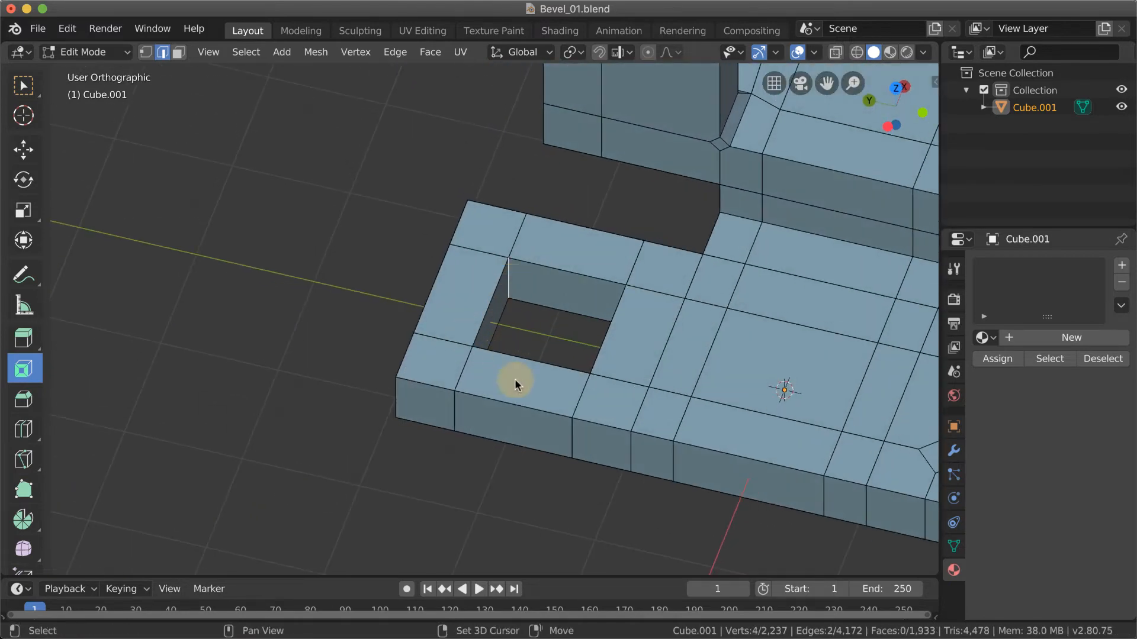
pyautogui.moveTo(411, 396); pyautogui.dragTo(520, 240, button='middle')
pyautogui.moveTo(514, 325); pyautogui.dragTo(445, 303, button='middle')
pyautogui.moveTo(621, 385); pyautogui.dragTo(513, 382, button='middle')
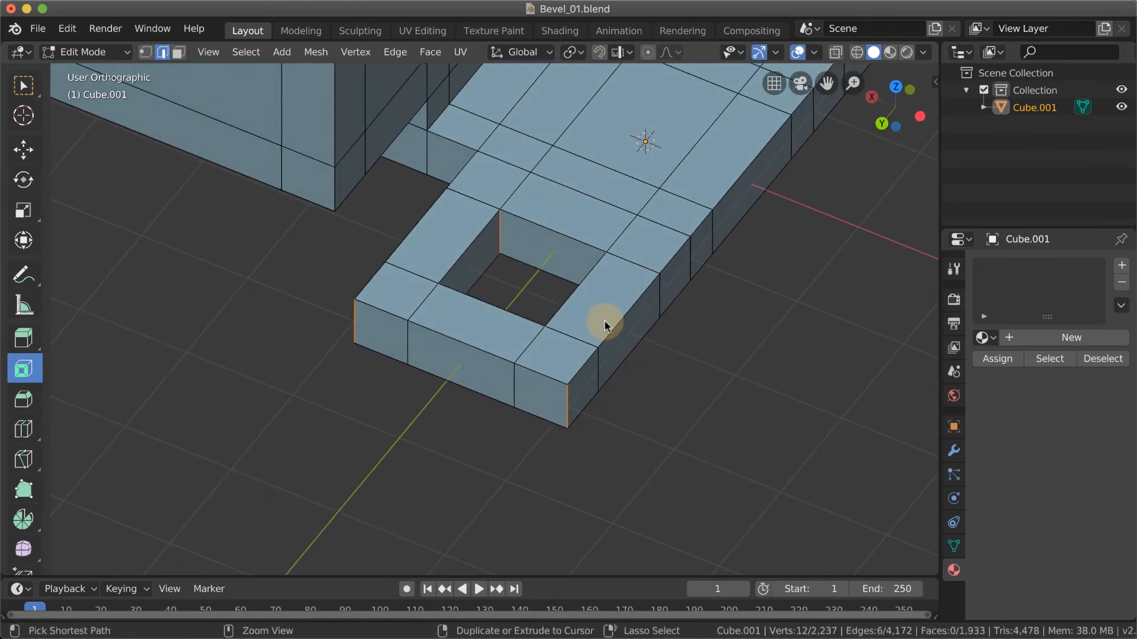
pyautogui.hotkey('ctrl', 'b')
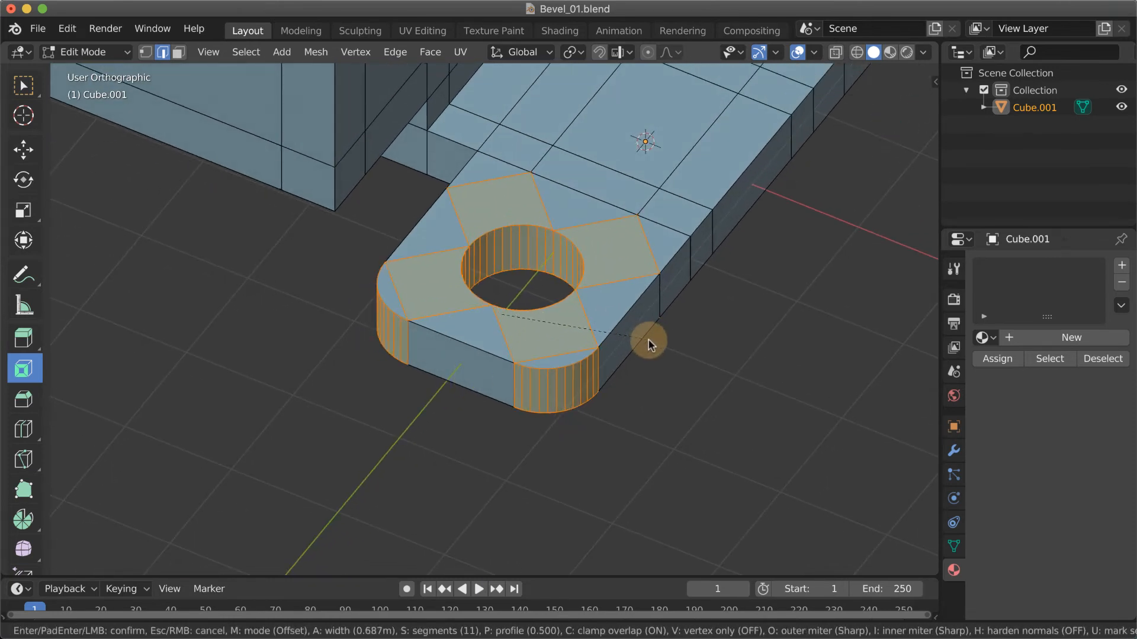
pyautogui.scroll(-2, 652, 345)
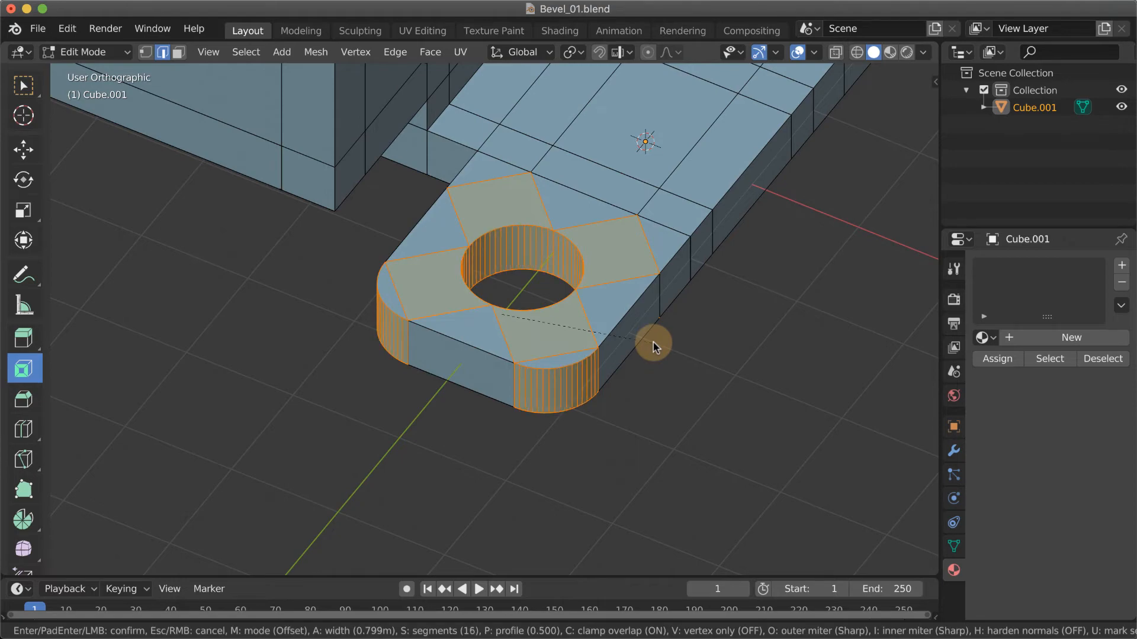
pyautogui.click(653, 347)
# Step: Bevel the two stacked vertical edges at the tall walls' outer corner about 0.708 m with 16 segments
pyautogui.scroll(-3, 669, 347)
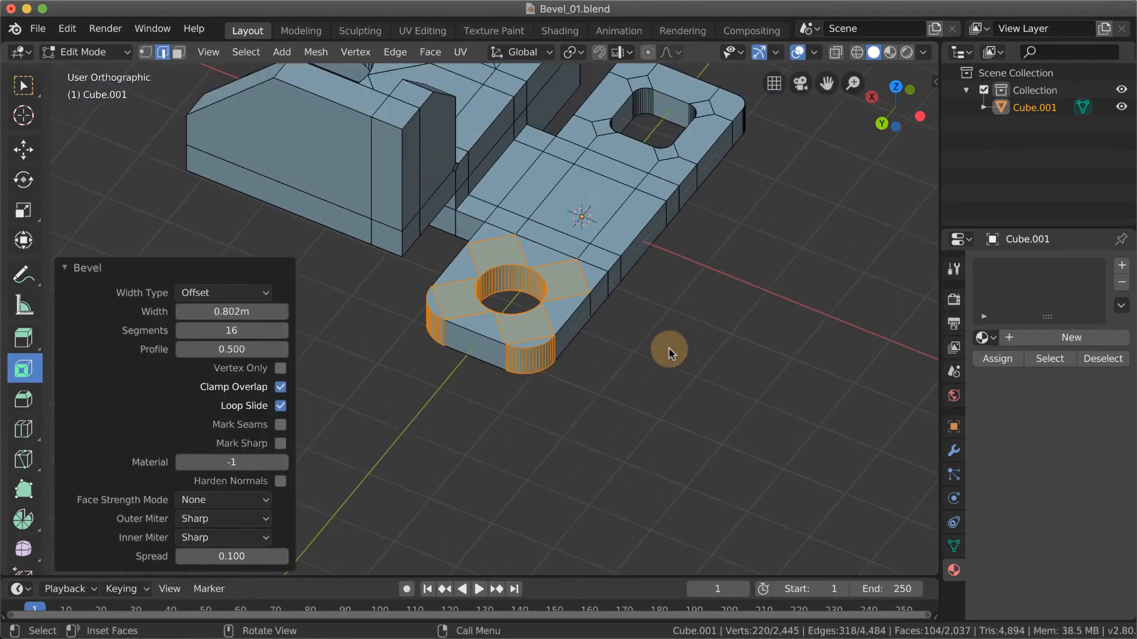
pyautogui.moveTo(707, 259); pyautogui.dragTo(645, 372, button='middle')
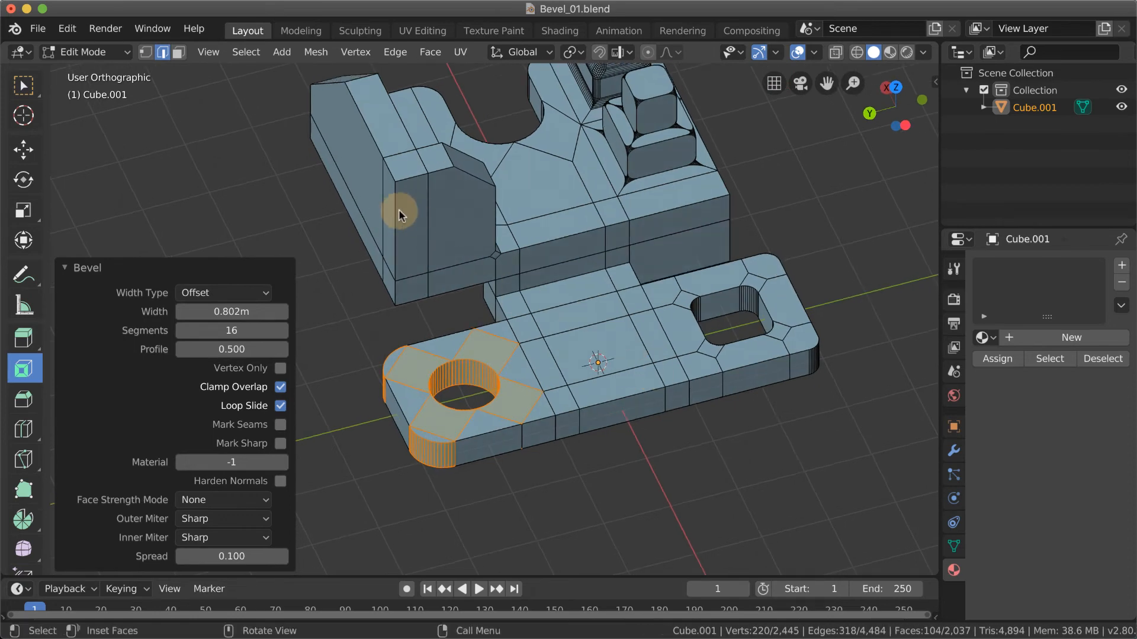
pyautogui.click(399, 209)
pyautogui.moveTo(425, 276); pyautogui.dragTo(431, 262, button='middle')
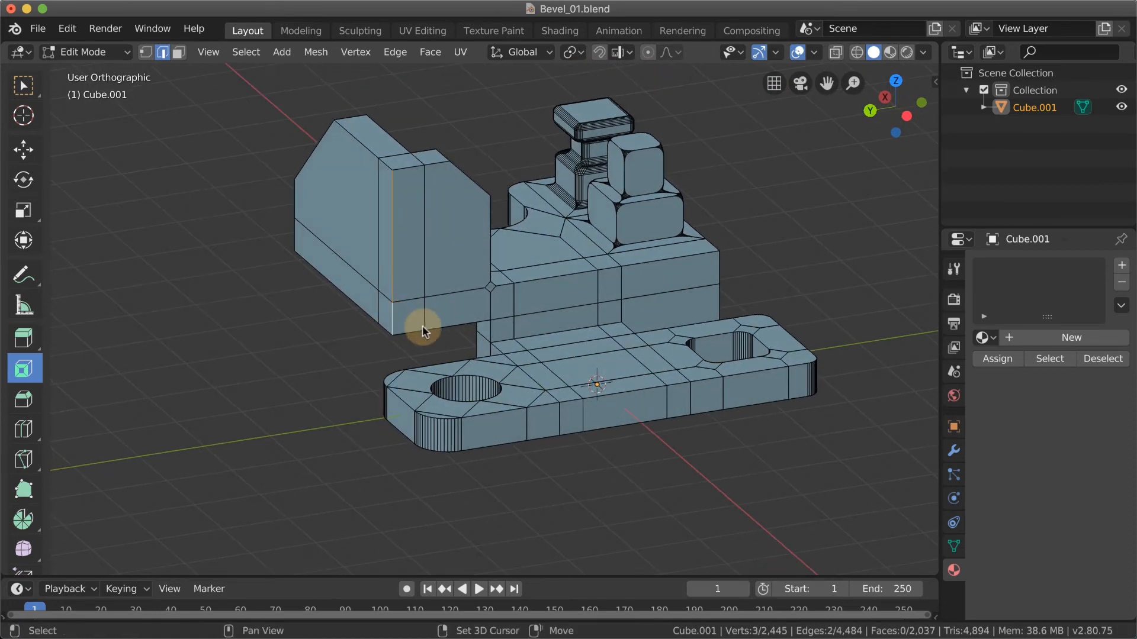
pyautogui.hotkey('ctrl', 'b')
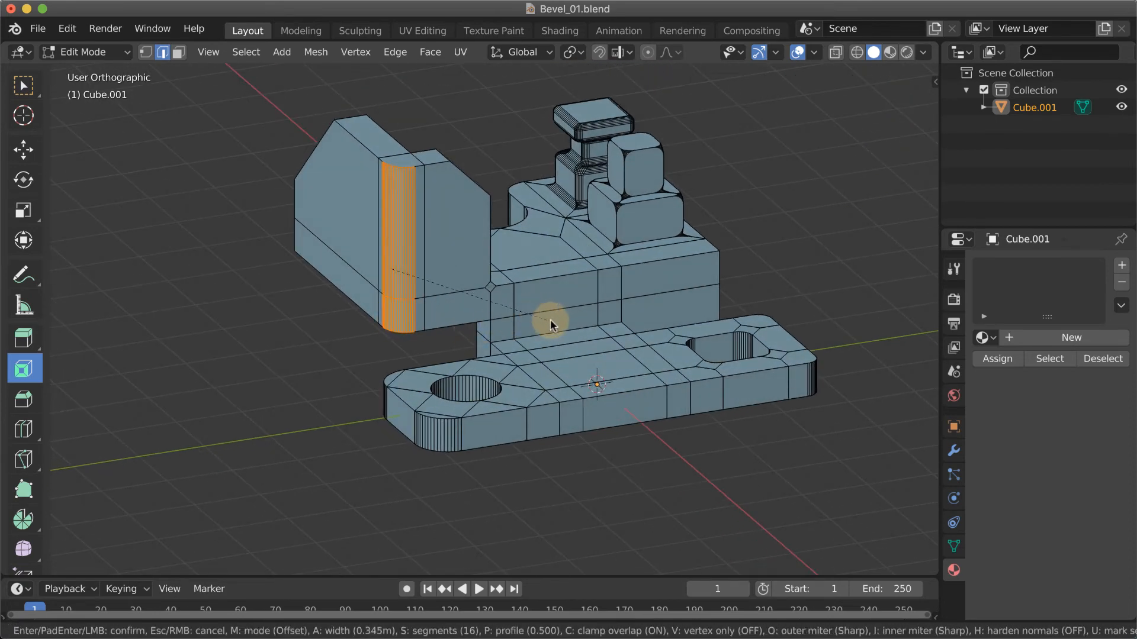
pyautogui.click(563, 325)
# Step: Switch from Edit Mode to Object Mode to inspect the bevels on the whole part
pyautogui.moveTo(626, 296); pyautogui.dragTo(556, 332, button='middle')
pyautogui.click(88, 52)
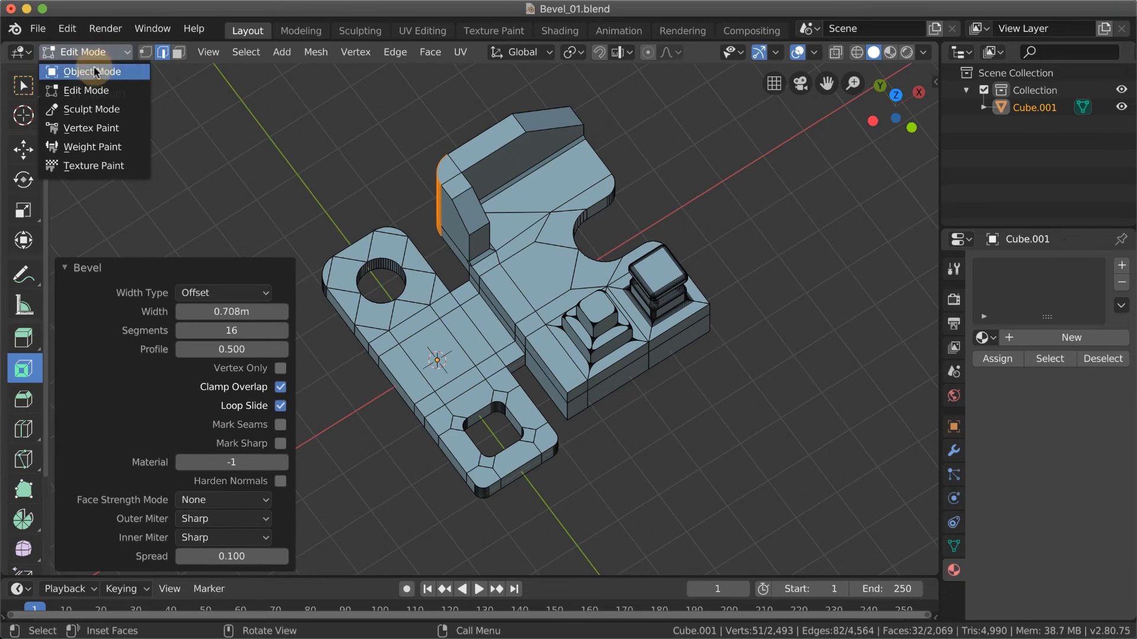
pyautogui.click(91, 71)
pyautogui.moveTo(437, 361); pyautogui.dragTo(551, 329, button='middle')
pyautogui.scroll(-2, 534, 367)
pyautogui.scroll(3, 536, 368)
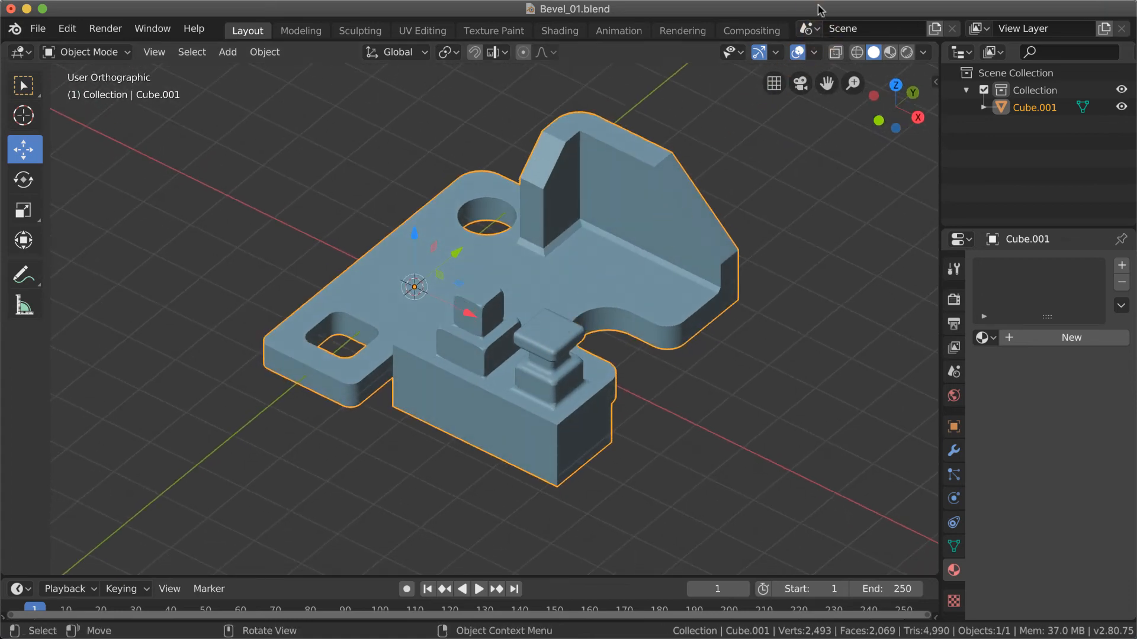